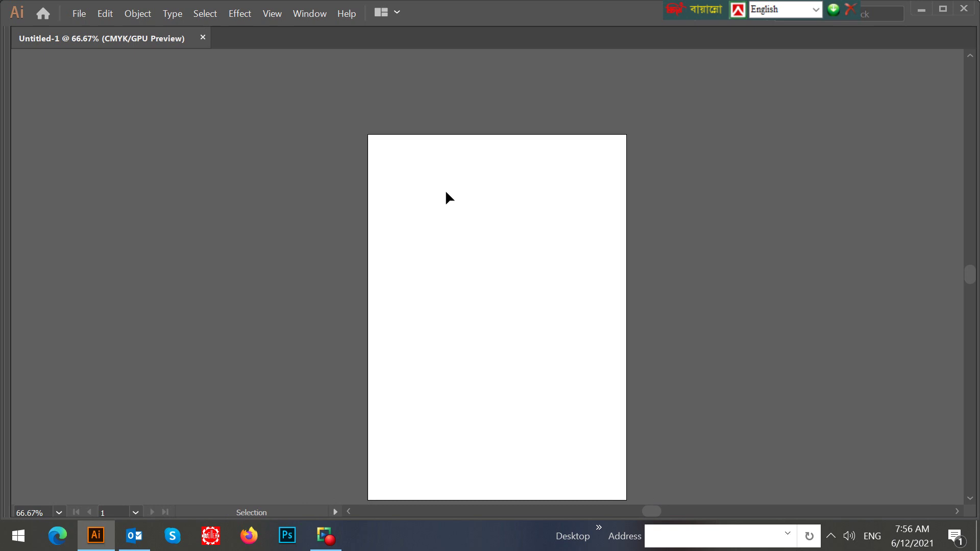
Draw a rounded rectangle about 49 mm wide and 53 mm high in the upper part of the artboard.
key("z")
left_click(451, 221)
key("space")
left_click_drag(475, 225, 404, 184)
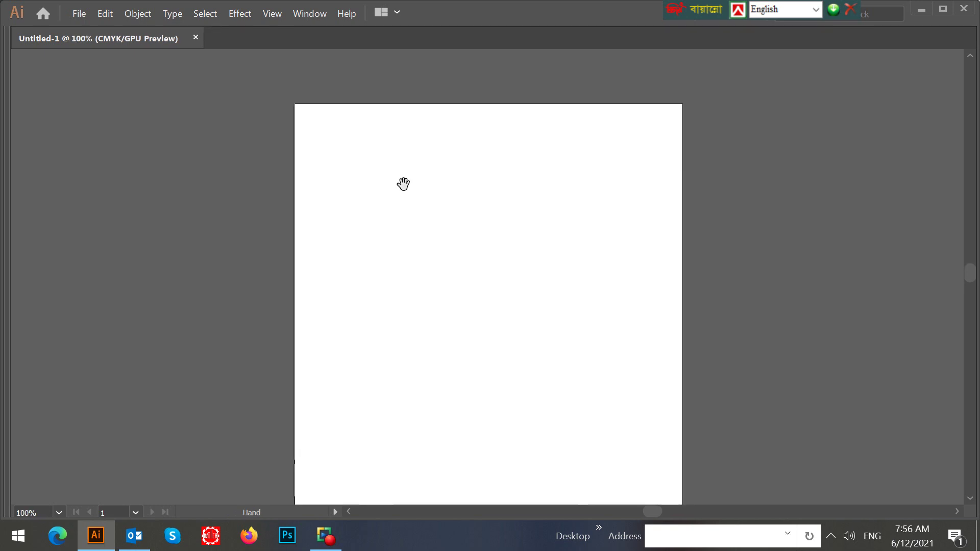
key("Tab")
left_click_drag(20, 133, 70, 157)
key("Tab")
key("z")
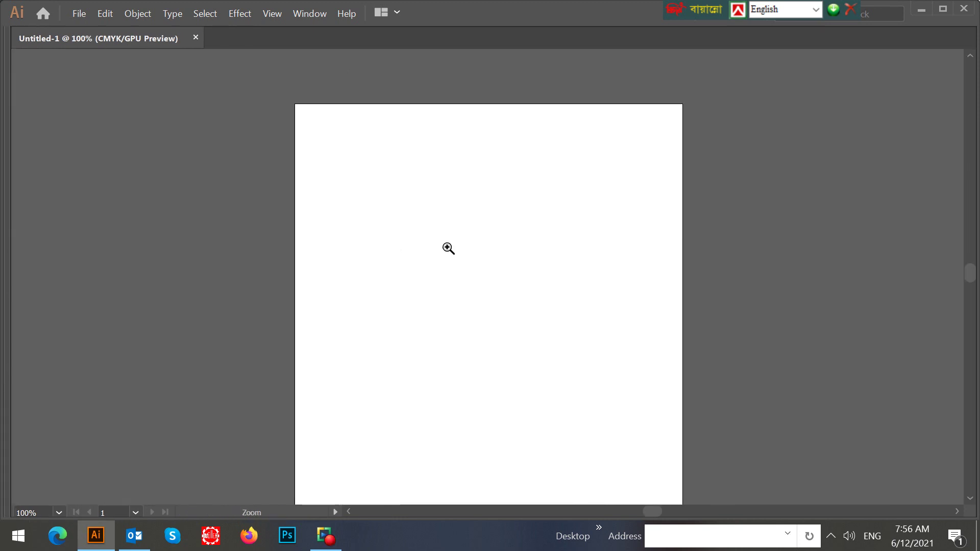
left_click(448, 247)
key("space")
left_click_drag(320, 160, 366, 295)
key("Tab")
key("space")
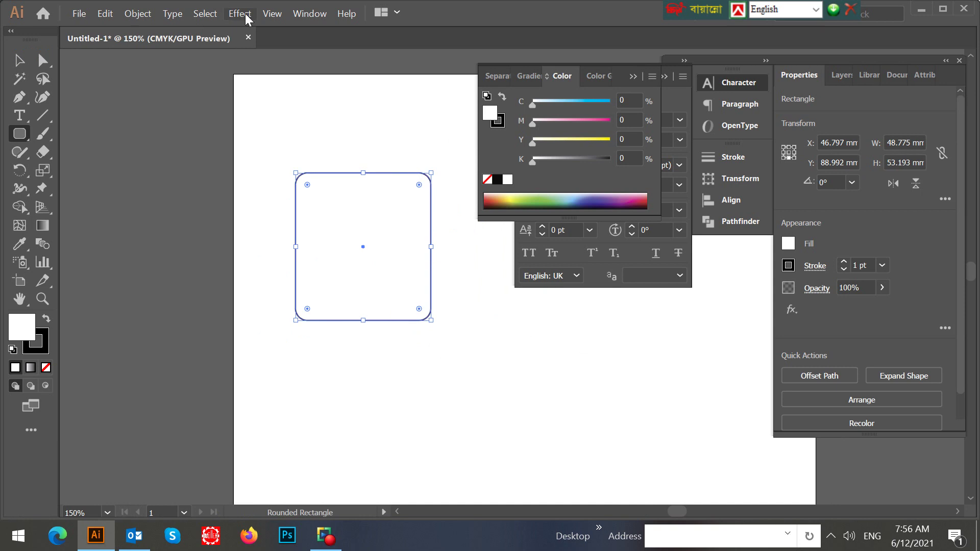
Set the rounded rectangle's width and height to 40 mm in its Transform settings, then deselect it.
left_click(297, 18)
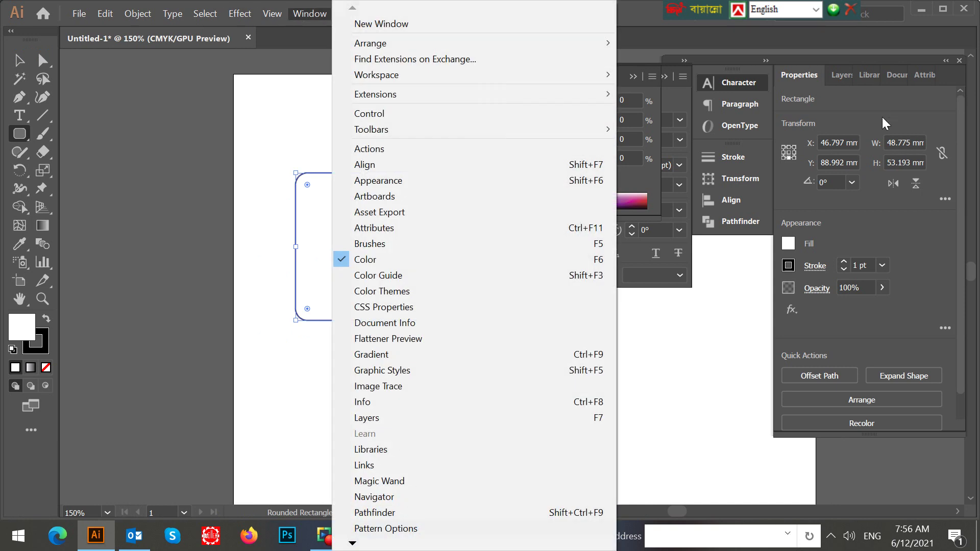
left_click(895, 143)
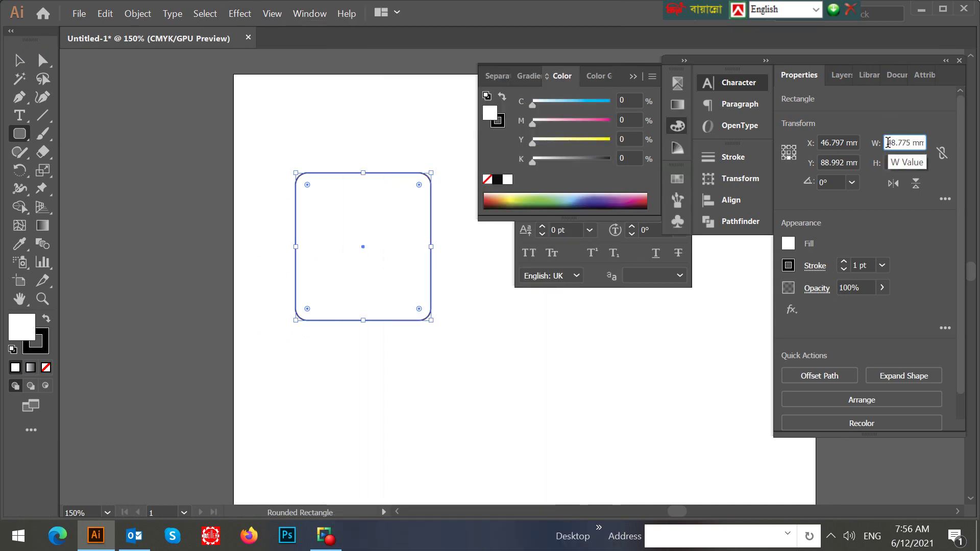
left_click(889, 143)
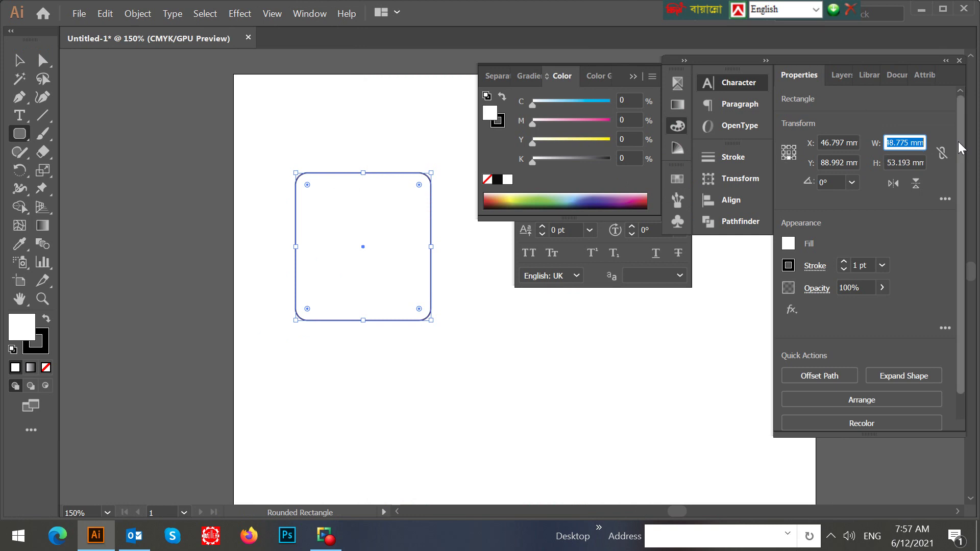
left_click(309, 14)
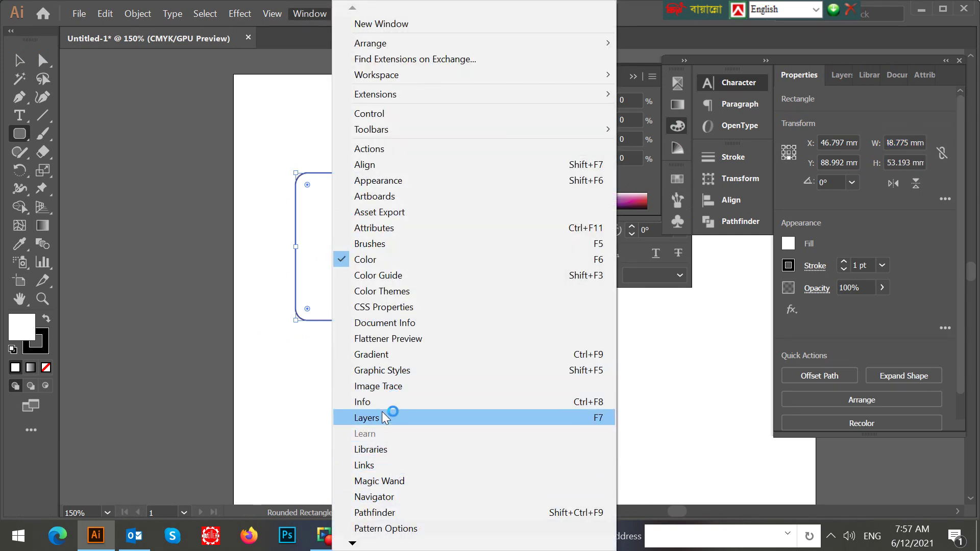
mouse_move(352, 545)
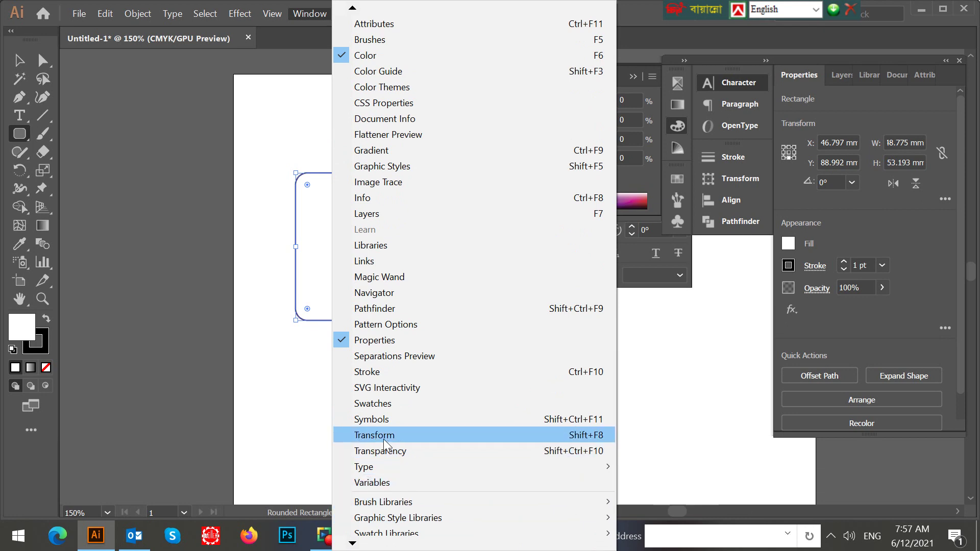
left_click(401, 436)
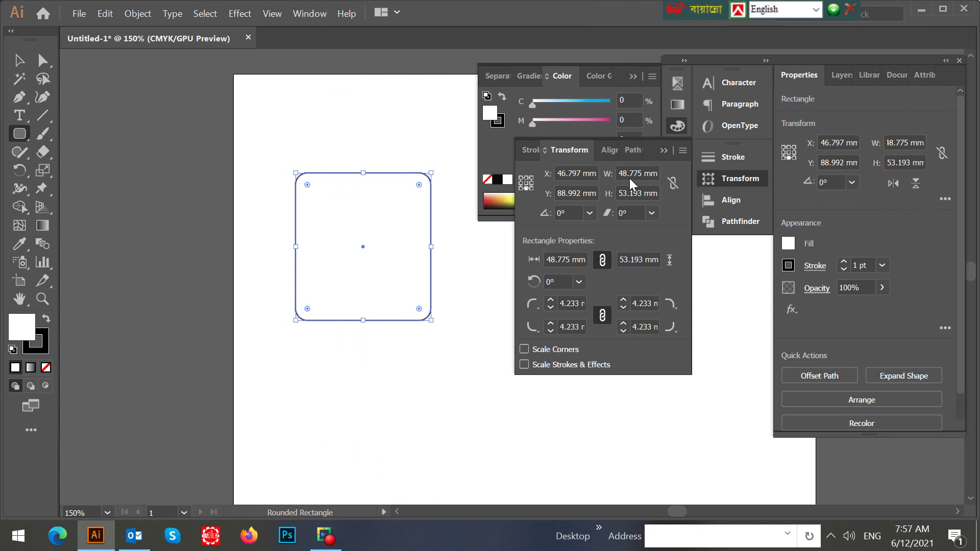
left_click_drag(622, 171, 657, 172)
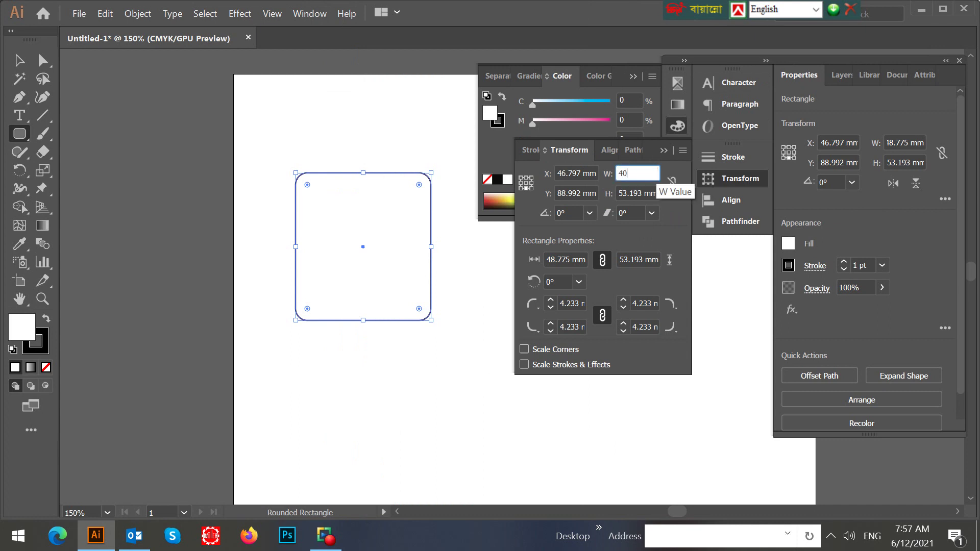
key("Tab")
type("4")
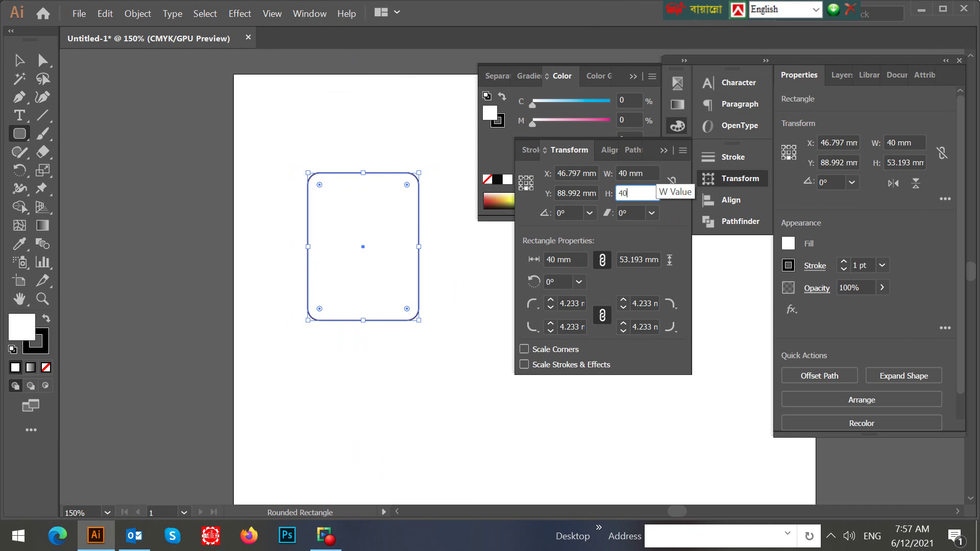
key("Return")
key("ctrl+shift+a")
key("Tab")
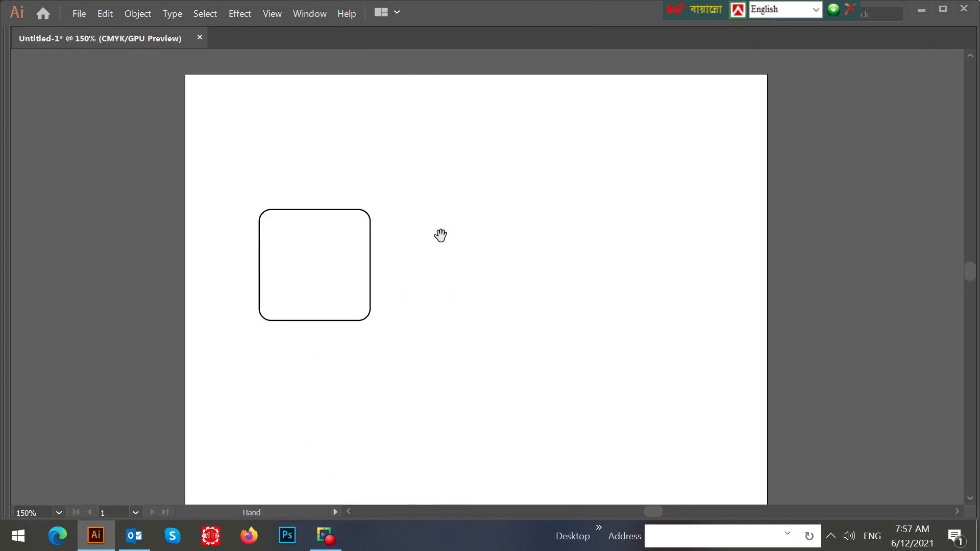
Remove the rounded square's fill and set its stroke colour to C 100, M 0, Y 0, K 0.
scroll(441, 235, "up", 2)
left_click_drag(379, 267, 470, 232)
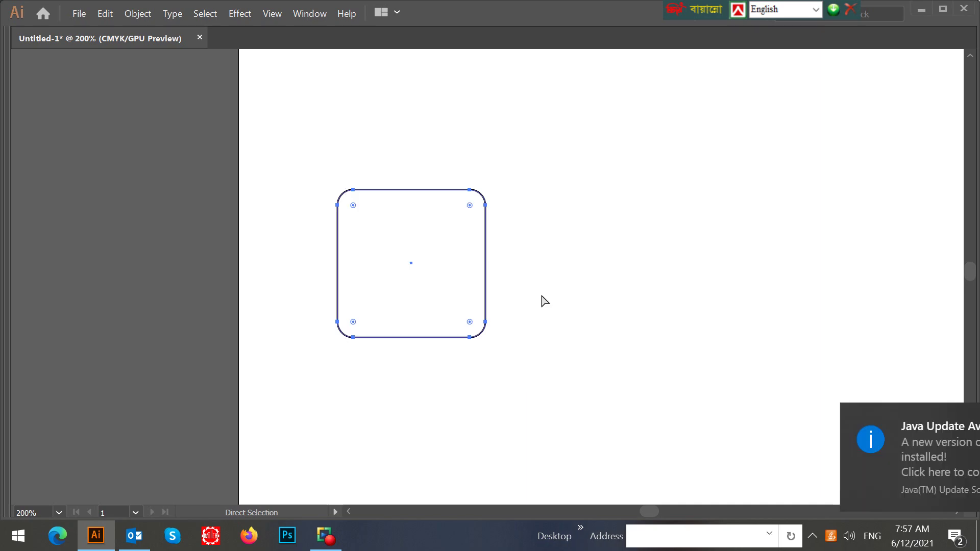
left_click_drag(596, 158, 429, 286)
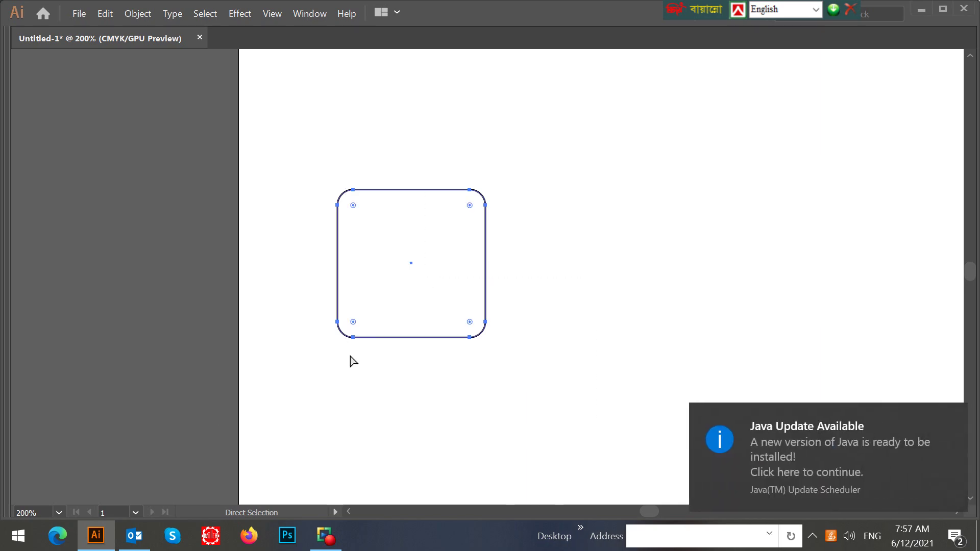
key("Tab")
left_click(47, 368)
left_click(41, 341)
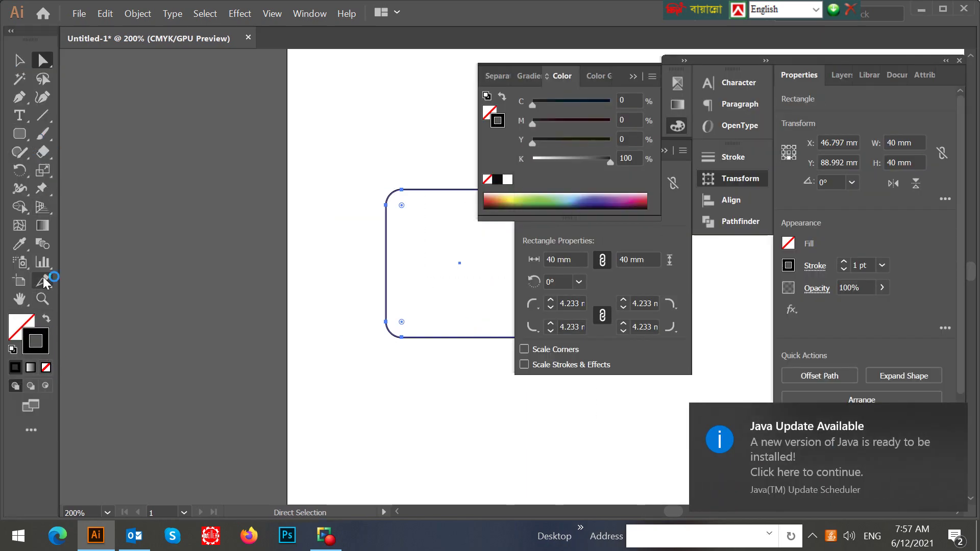
left_click_drag(533, 106, 610, 105)
left_click_drag(611, 162, 532, 162)
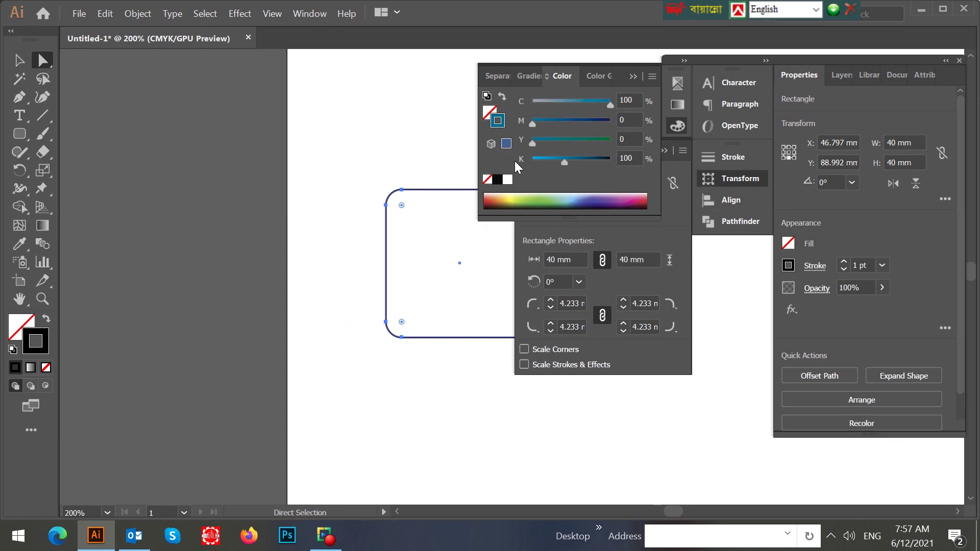
key("ctrl+equal")
key("Tab")
left_click_drag(300, 269, 2, 150)
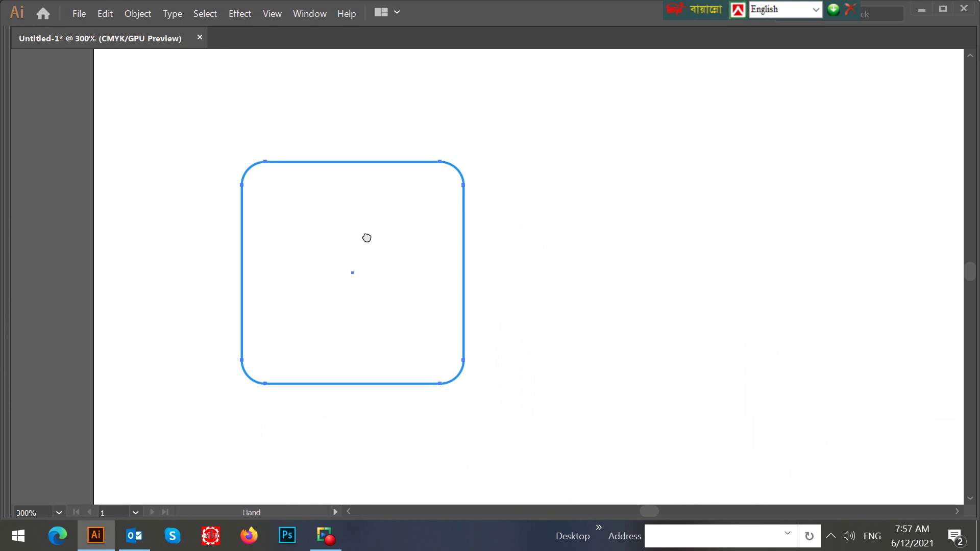
Set the rounded square's stroke weight to 0.5 pt.
key("Tab")
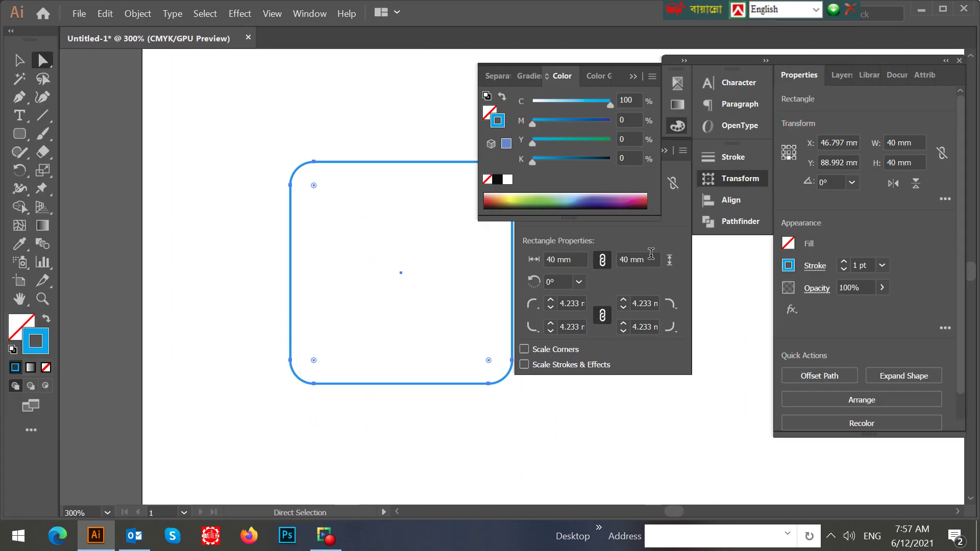
left_click(838, 264)
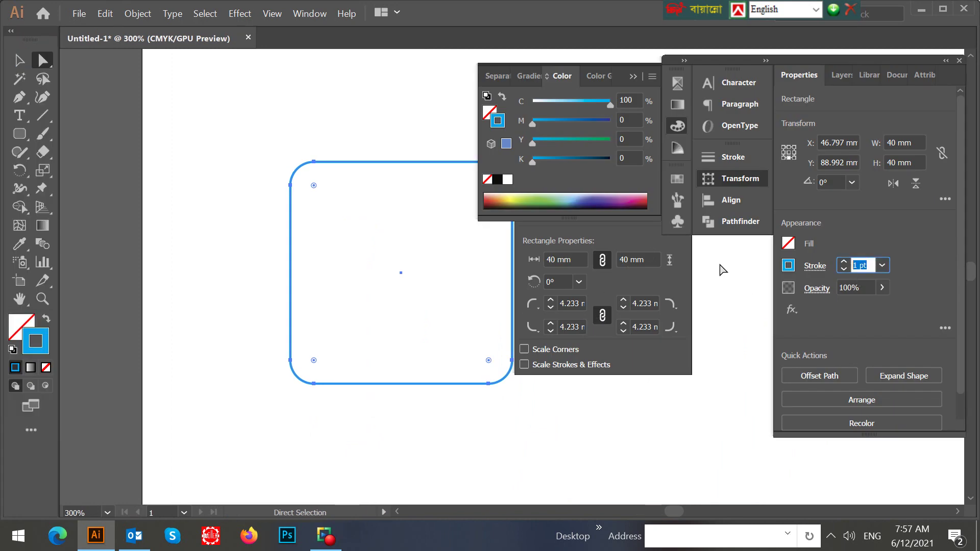
type(".5")
key("Return")
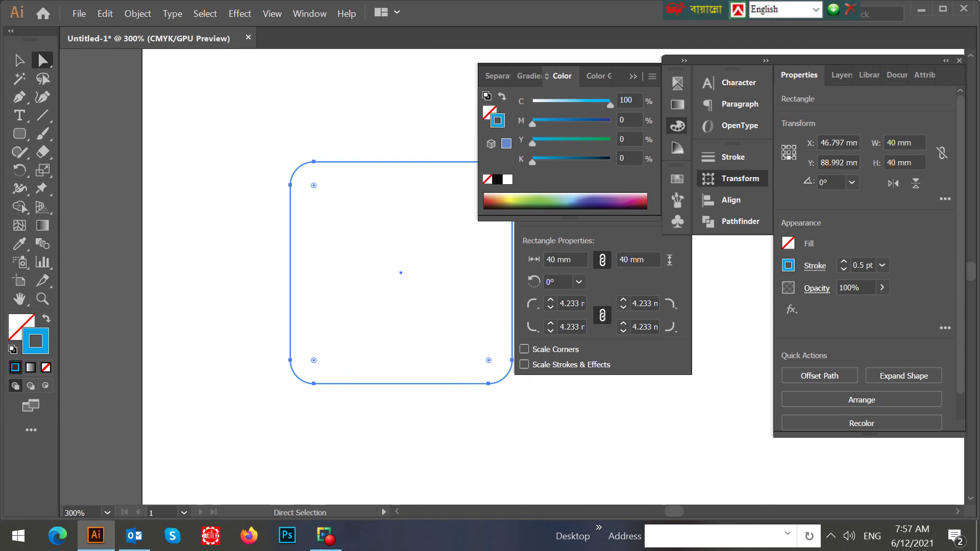
Examine the rounded square's thin cyan outline up close, both selected and deselected.
key("Tab")
left_click(332, 194)
key("h")
key("ctrl+equal")
left_click_drag(269, 192, 281, 245)
key("a")
key("Tab")
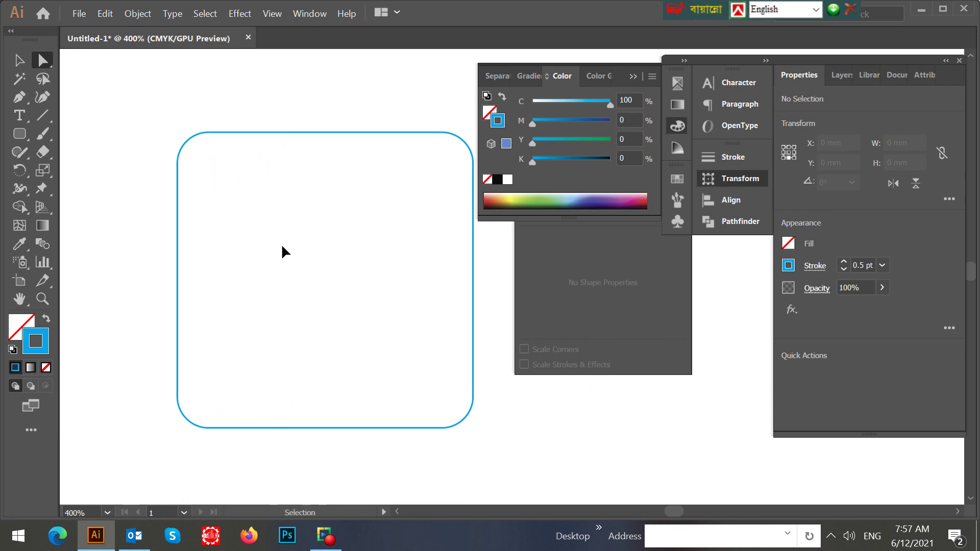
key("ctrl+minus")
key("ctrl+minus")
left_click_drag(392, 227, 324, 228)
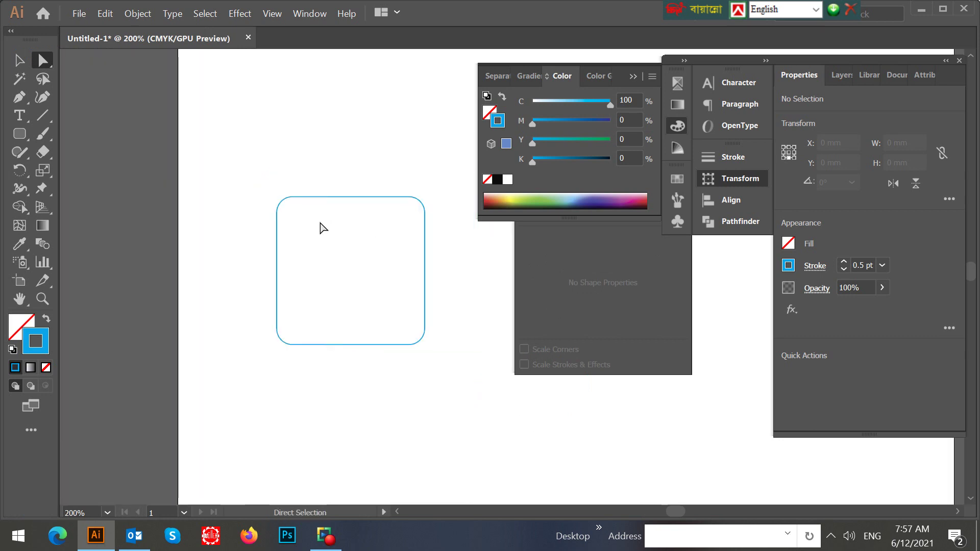
left_click_drag(249, 153, 449, 397)
key("ctrl+plus")
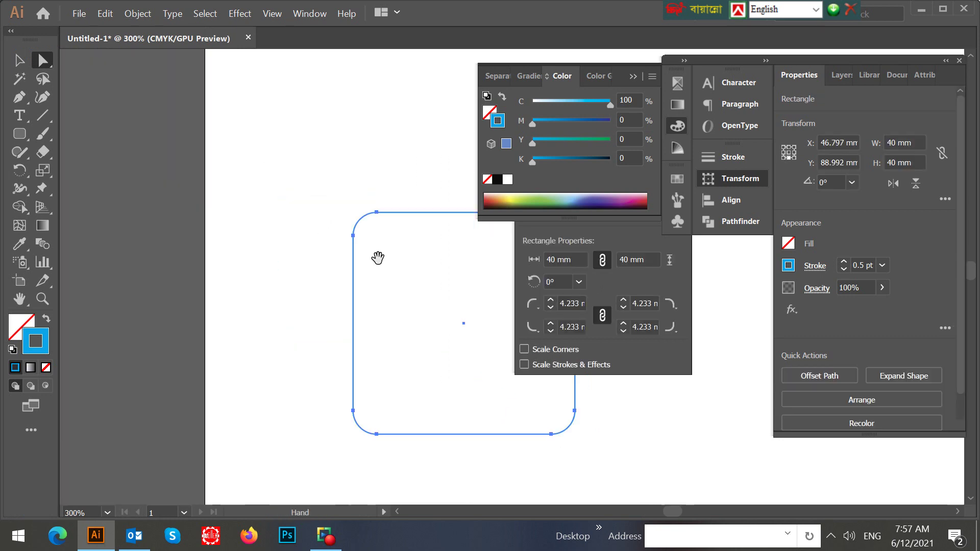
key("Tab")
left_click_drag(394, 320, 319, 298)
key("ctrl+plus")
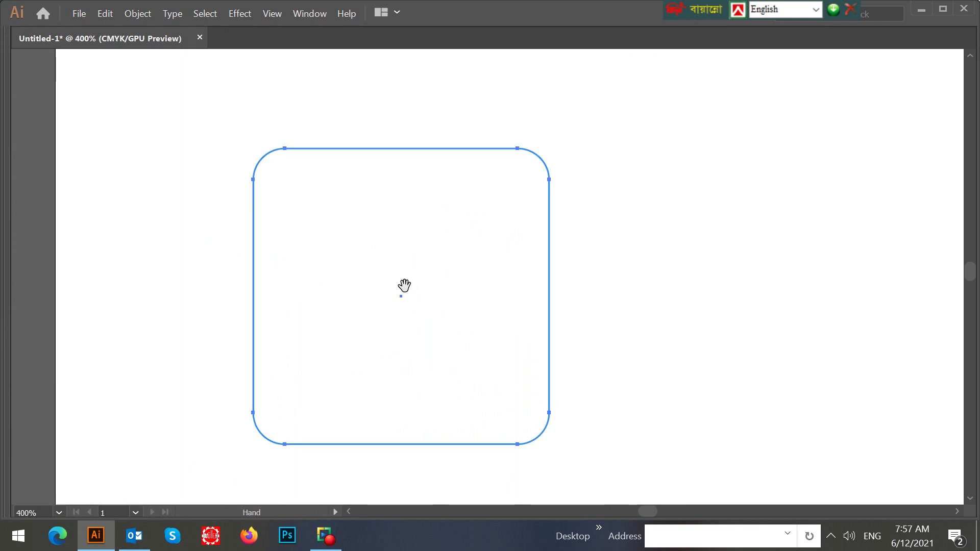
key("a")
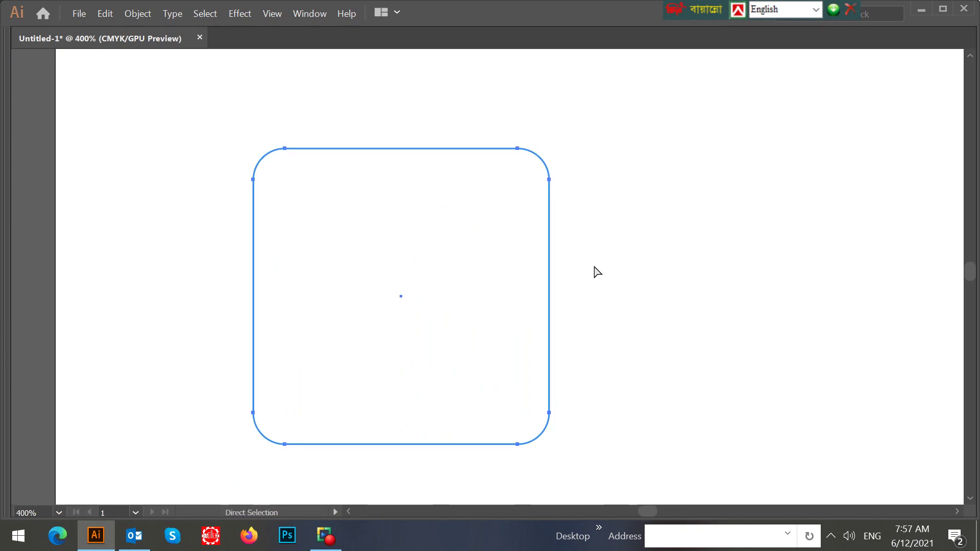
key("ctrl+plus")
left_click_drag(460, 285, 470, 271)
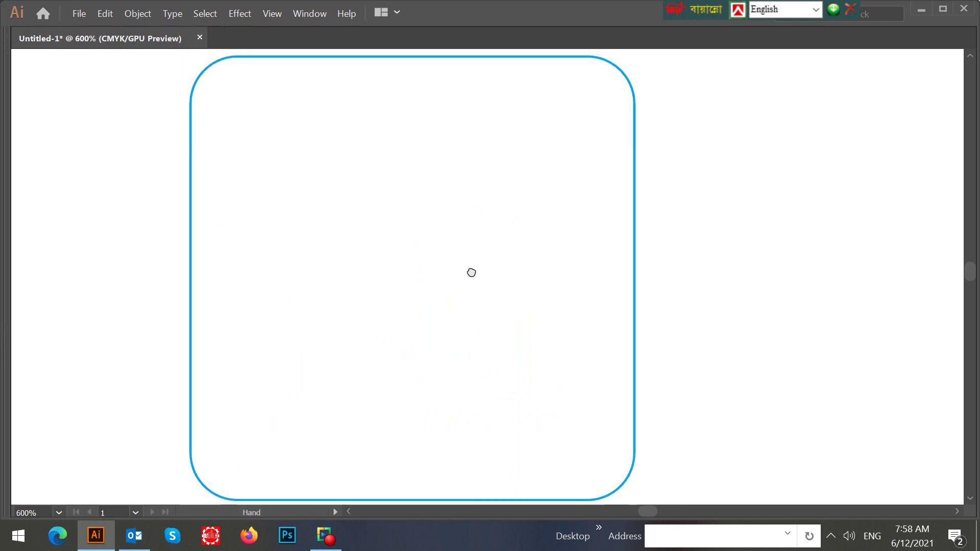
Add a point text line reading "Jules" near the upper-left corner inside the rounded square.
key("ctrl+minus")
left_click_drag(422, 237, 264, 258)
key("Tab")
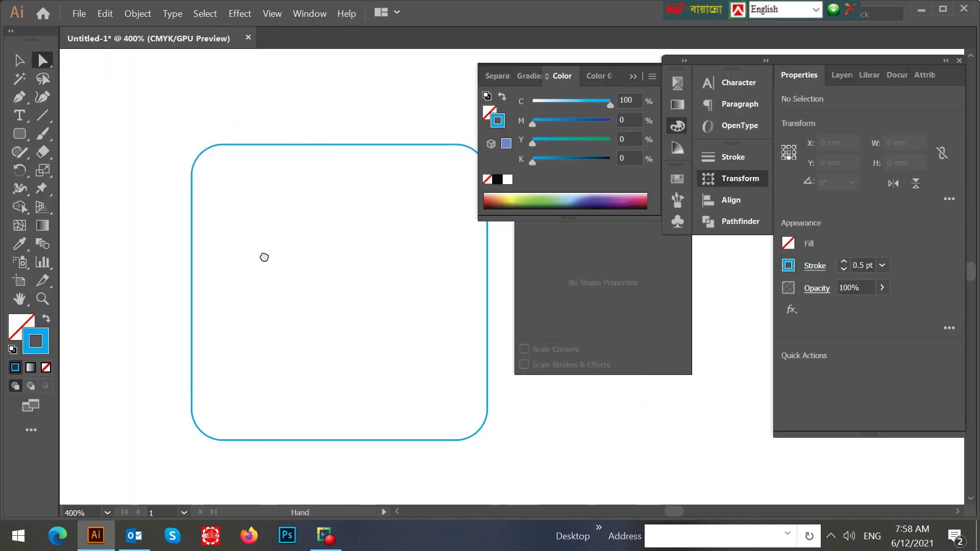
left_click(19, 115)
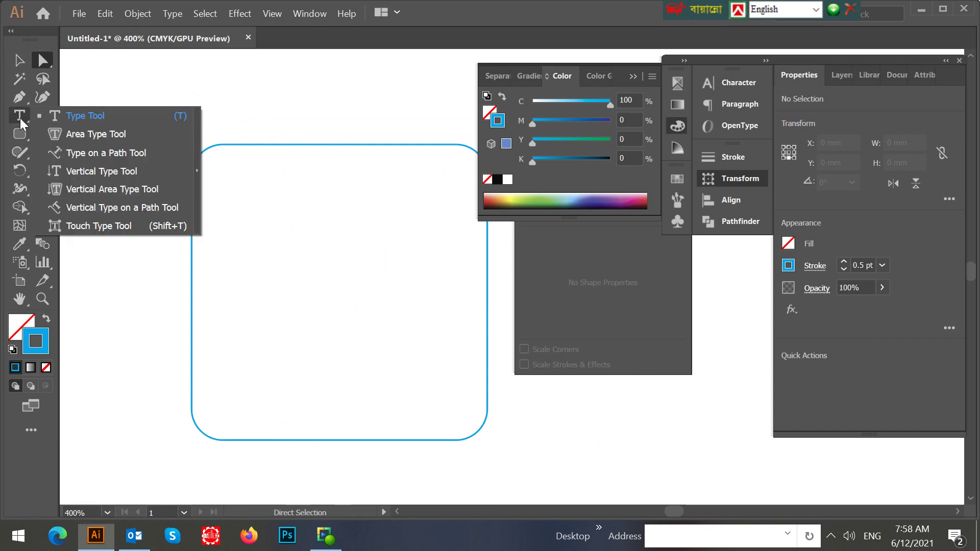
left_click(88, 119)
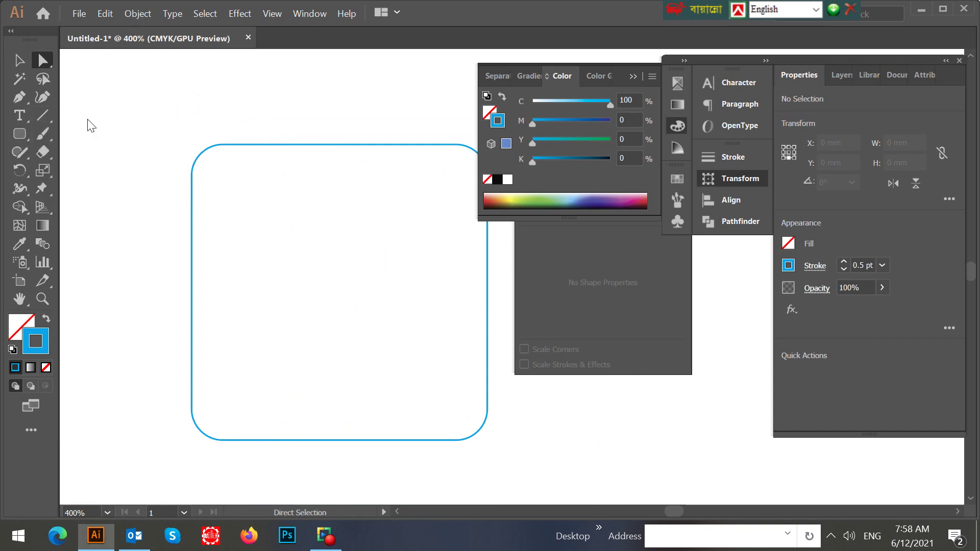
left_click(226, 194)
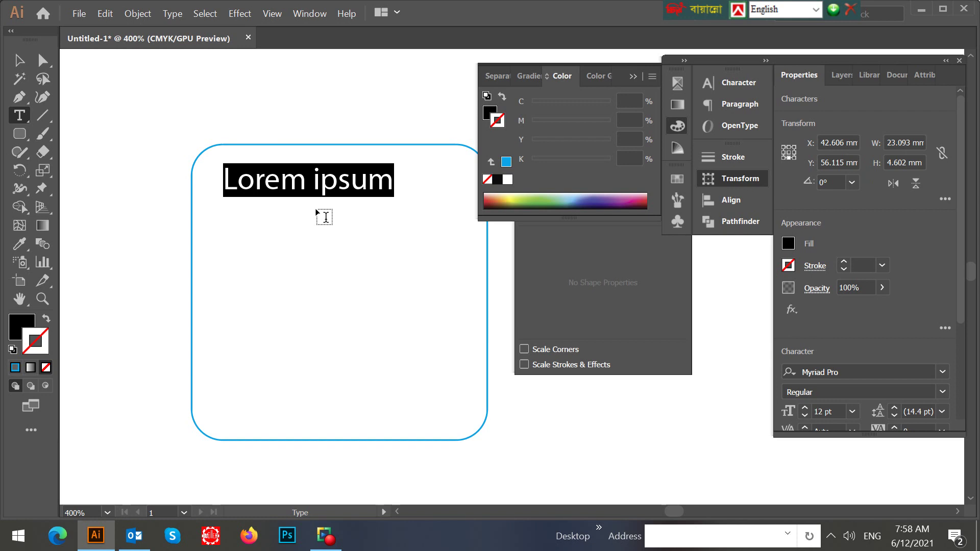
type("Jul")
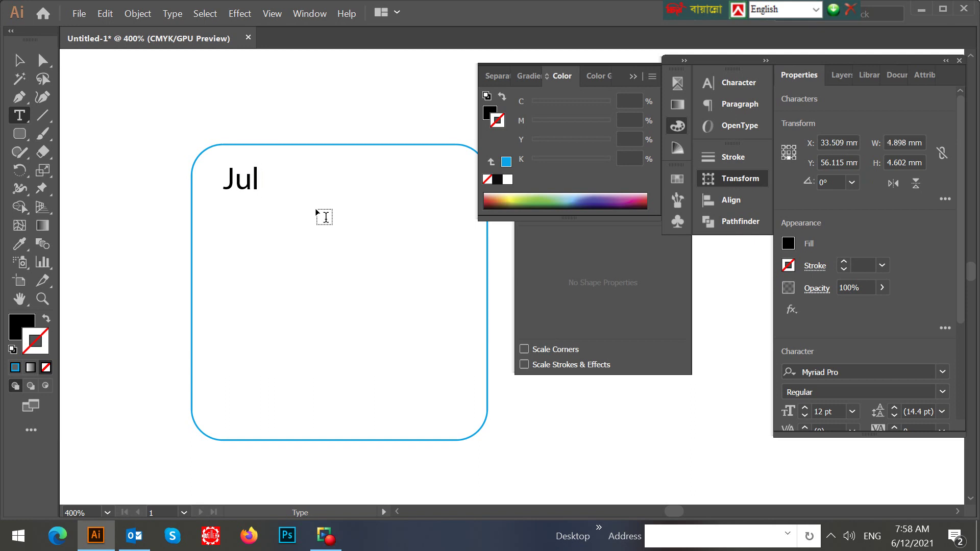
key("BackSpace")
type("u")
key("BackSpace")
type("es")
key("ctrl")
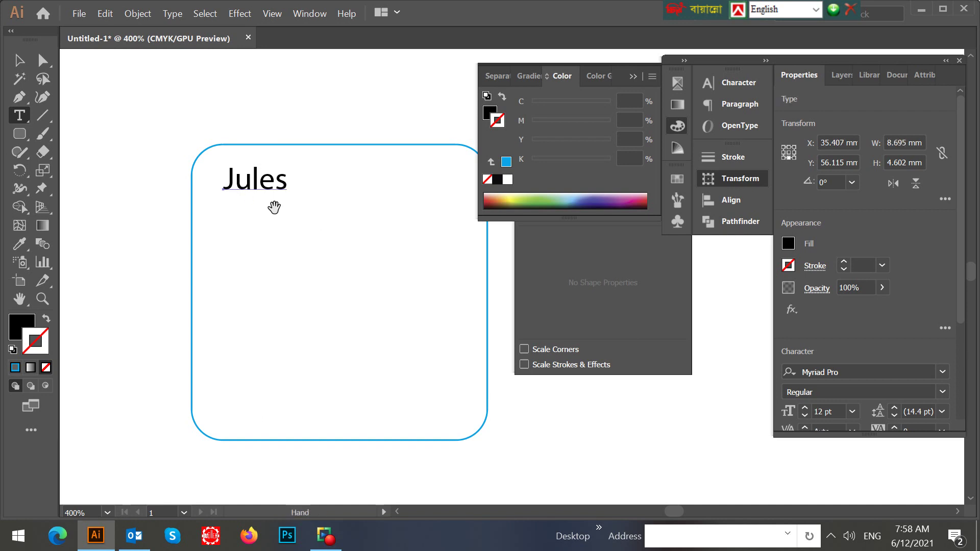
Duplicate the "Jules" line directly beneath itself and replace the copy's text with "PO:" and the purchase order number.
key("ctrl+equal")
key("Tab")
left_click_drag(294, 210, 284, 272)
key("ctrl")
double_click(284, 265)
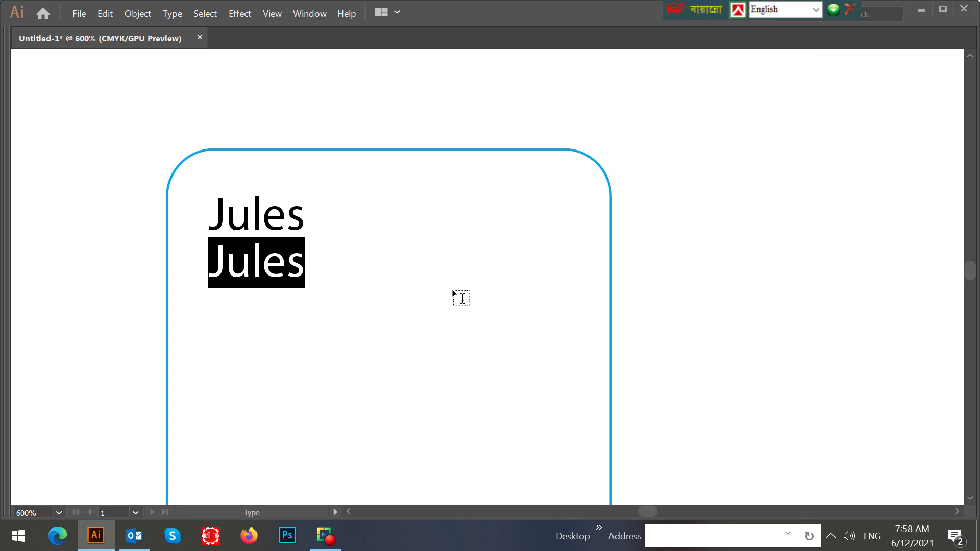
type("P")
key("BackSpace")
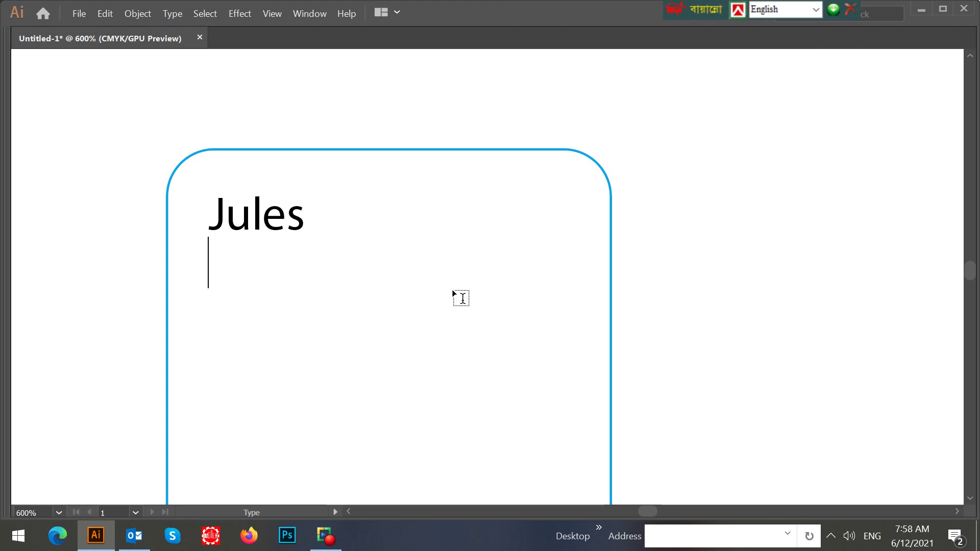
type("PO: 2")
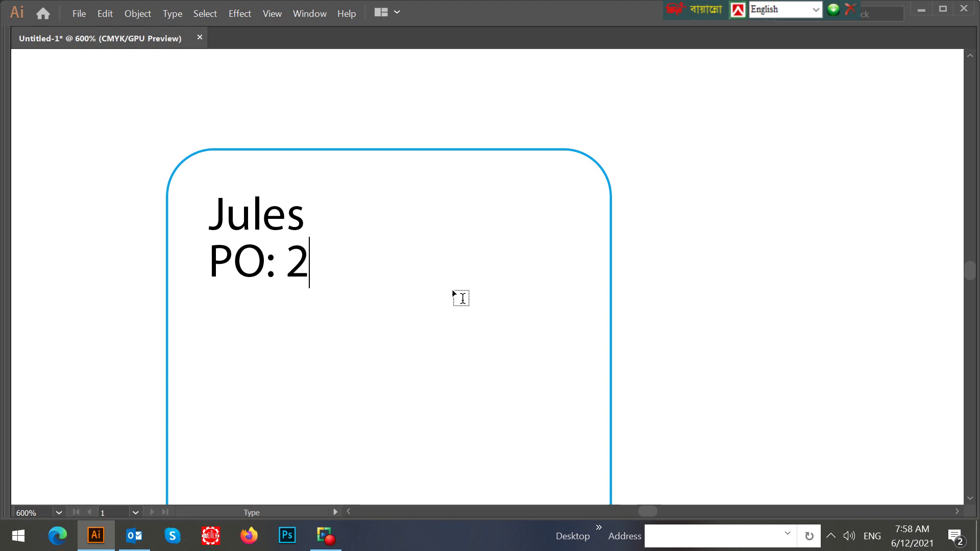
type("83265")
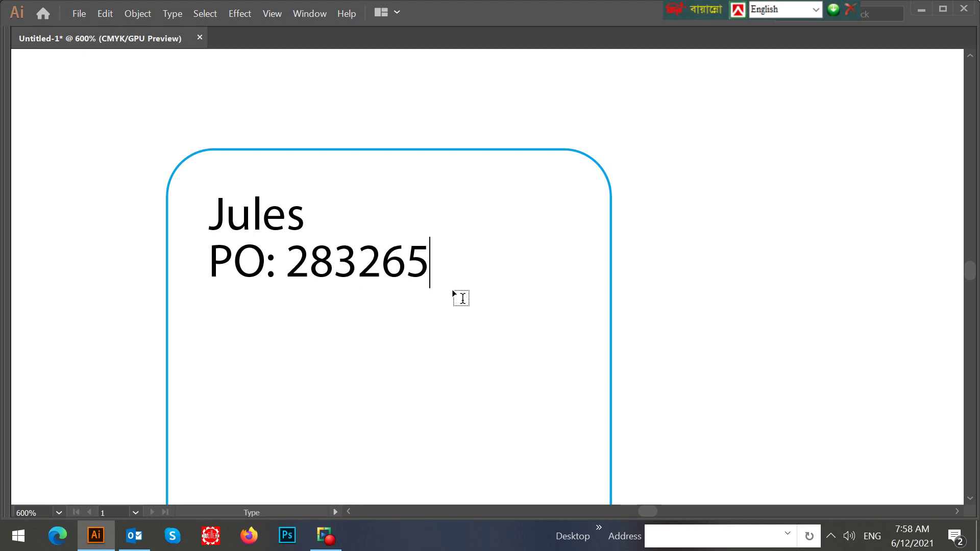
key("Escape")
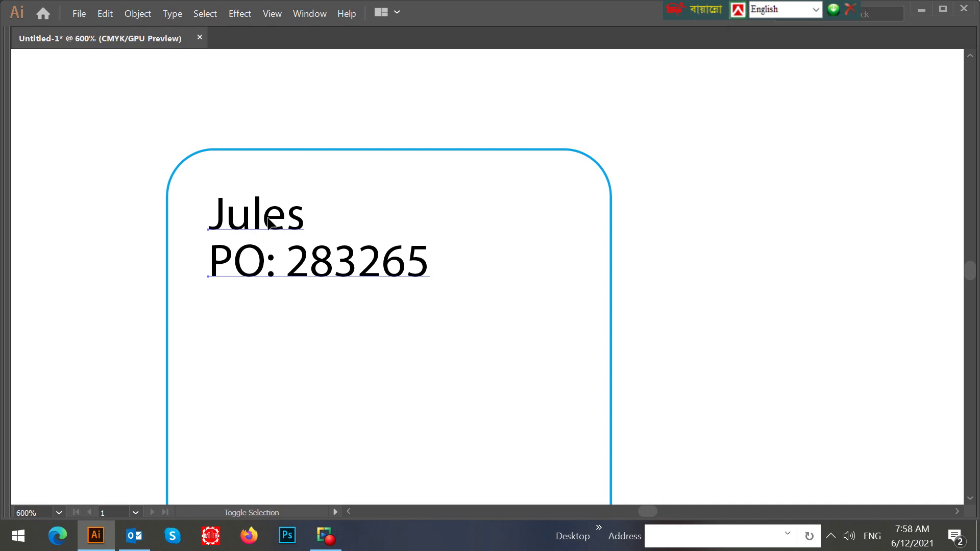
Reduce the PO line's font size by one increment and set the "Jules" line's font style to Bold.
left_click(328, 274, "ctrl")
key("ctrl+shift+comma")
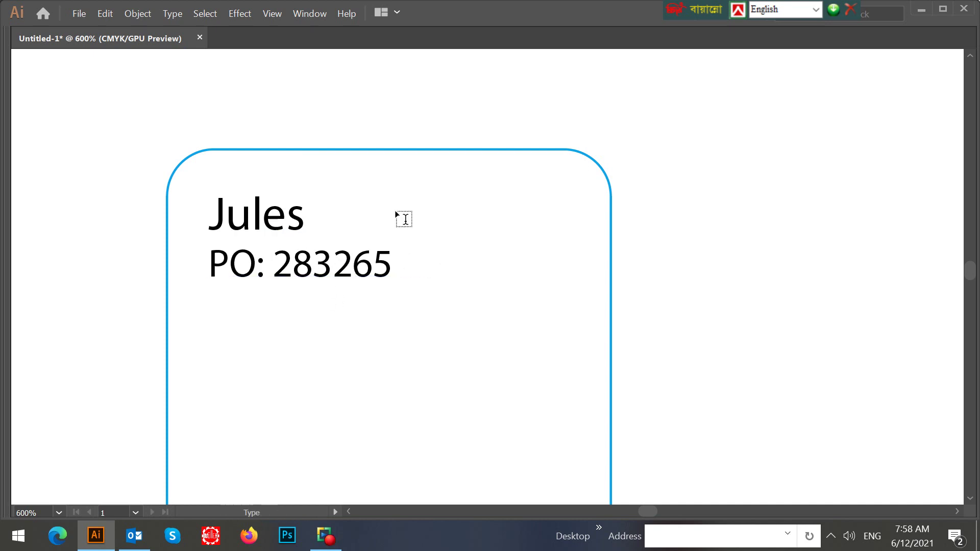
left_click(257, 240, "ctrl")
key("ctrl+t")
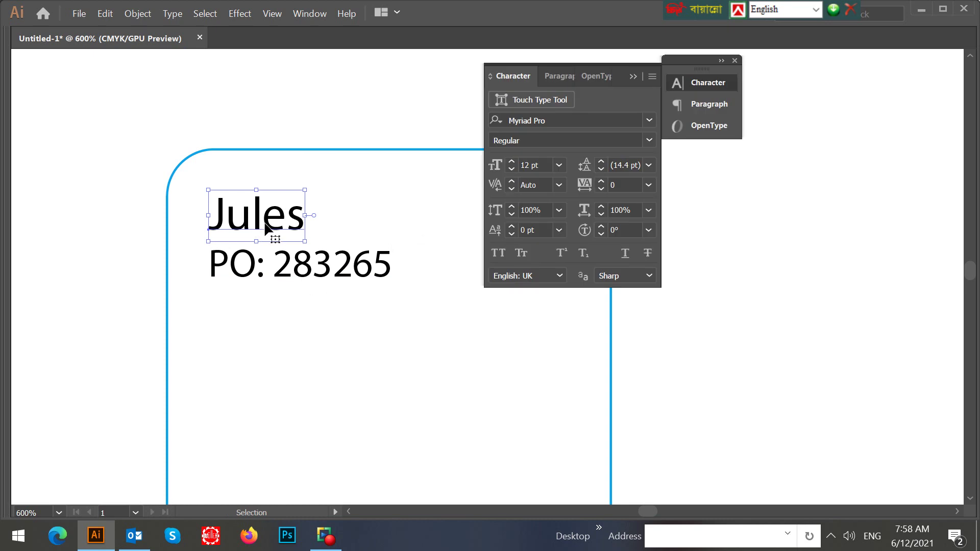
left_click(649, 139)
left_click(572, 169)
left_click(372, 232)
key("Tab")
Duplicate the bold "Jules" line into the empty area beside the two text lines and replace the copy's text with "S".
left_click(373, 276)
key("Tab")
left_click_drag(459, 263, 208, 279)
key("v")
left_click(210, 280)
left_click(152, 216)
left_click(186, 258)
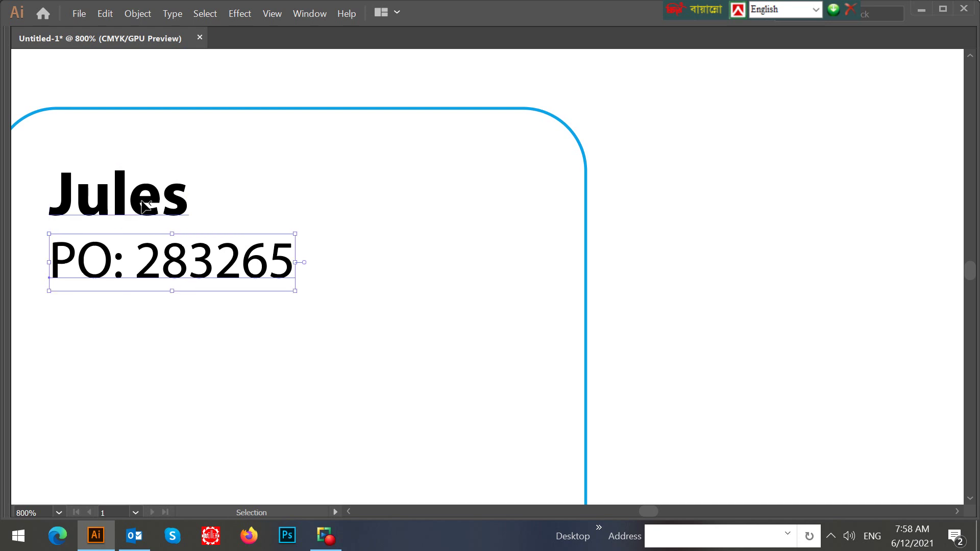
left_click_drag(144, 206, 483, 208)
left_click(224, 219)
key("ctrl+z")
left_click_drag(160, 205, 370, 250)
double_click(519, 250)
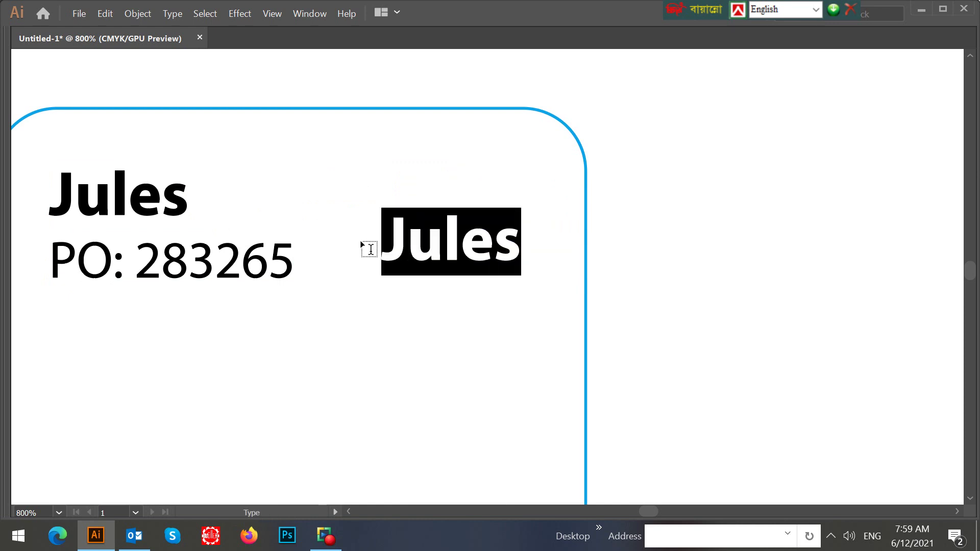
type("S")
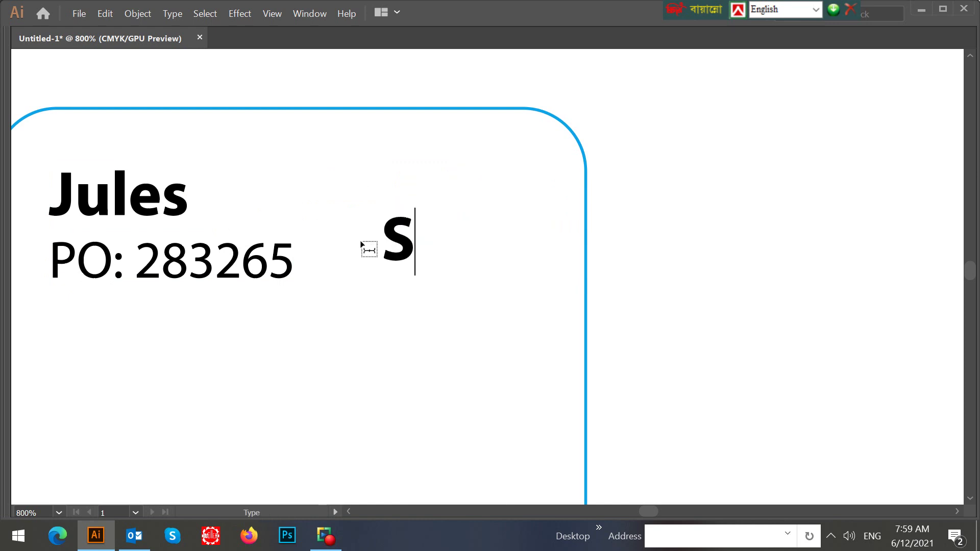
key("Escape")
Move the "S" text closer to the label's right edge and centre-align its paragraph.
left_click_drag(396, 249, 451, 251)
key("ctrl+t")
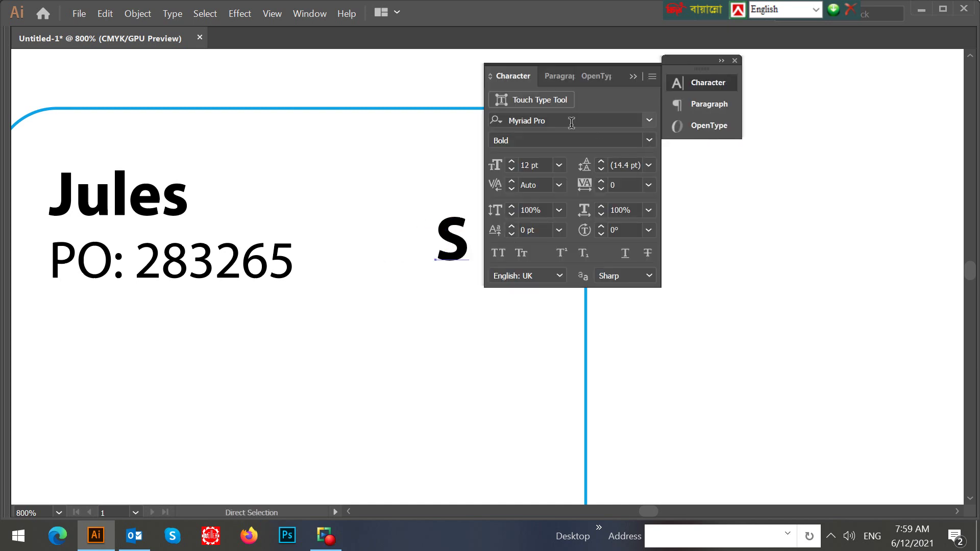
left_click(557, 75)
left_click(525, 100)
left_click_drag(443, 249, 480, 254)
key("Tab")
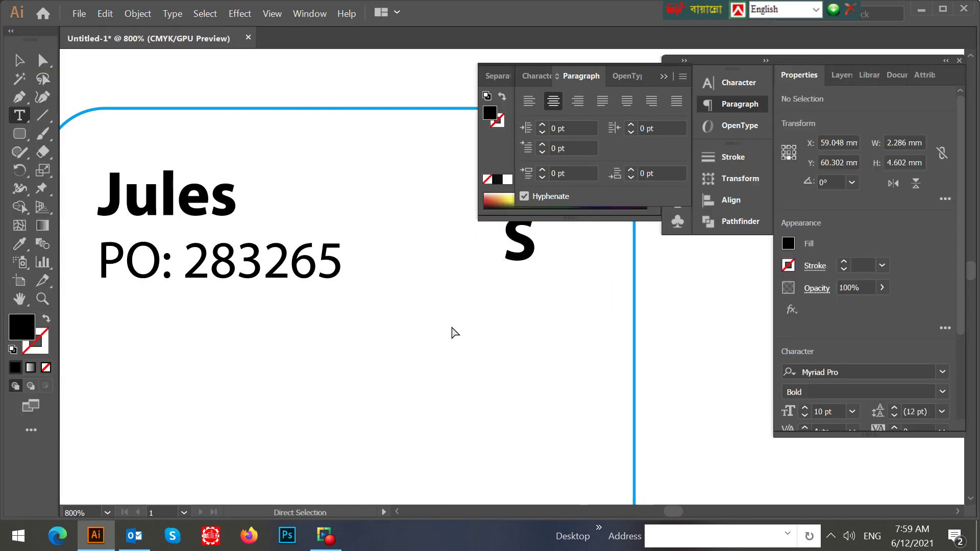
Examine the whole label with its two text lines and the size letter.
key("ctrl+minus")
key("ctrl+minus")
key("ctrl+minus")
key("Tab")
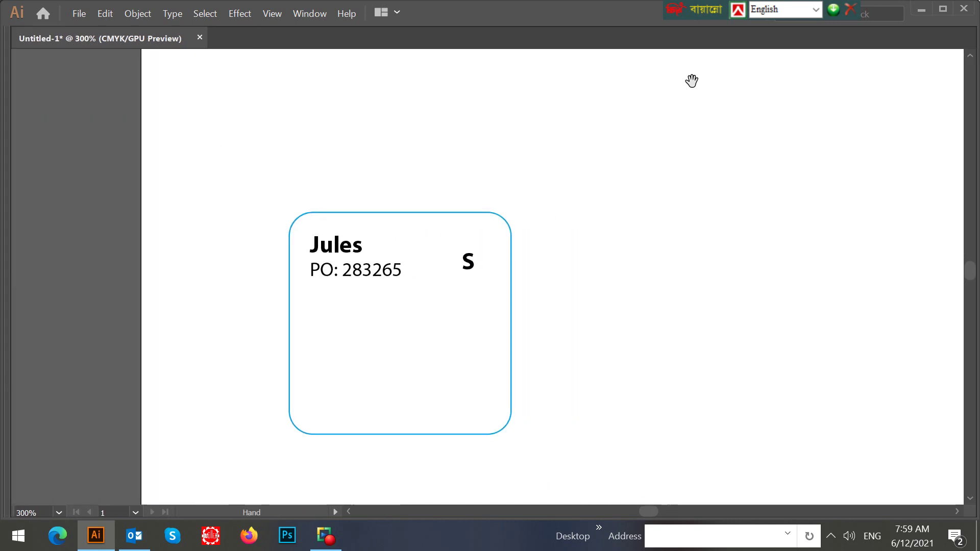
left_click(277, 405)
left_click_drag(427, 296, 392, 320)
key("Tab")
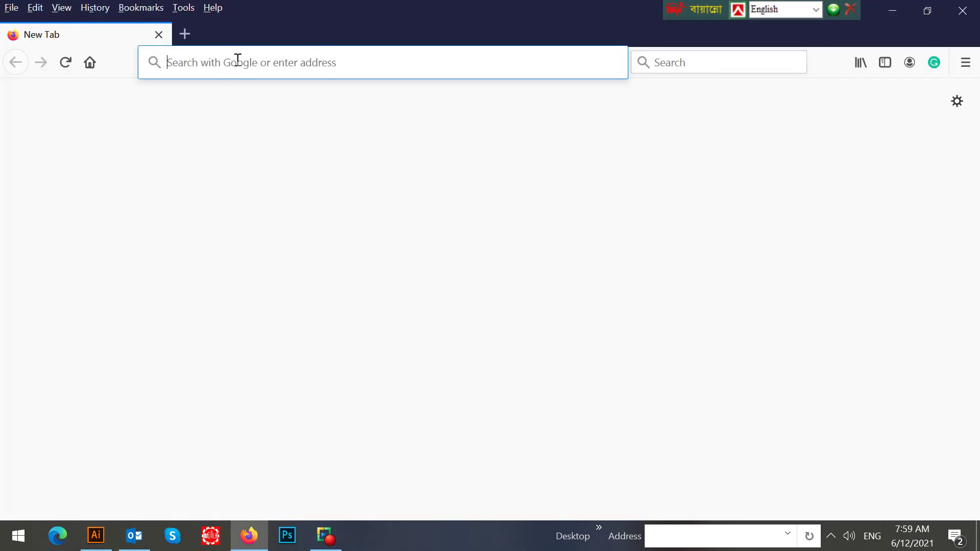
Switch to Firefox and search the web for "barcode".
right_click(230, 60)
left_click(171, 86)
type("barc")
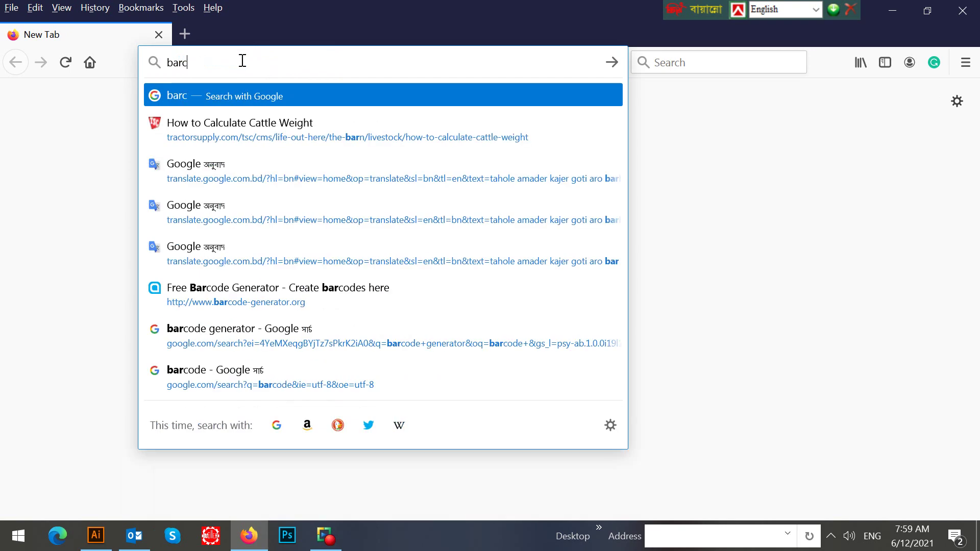
type("ode")
key("Return")
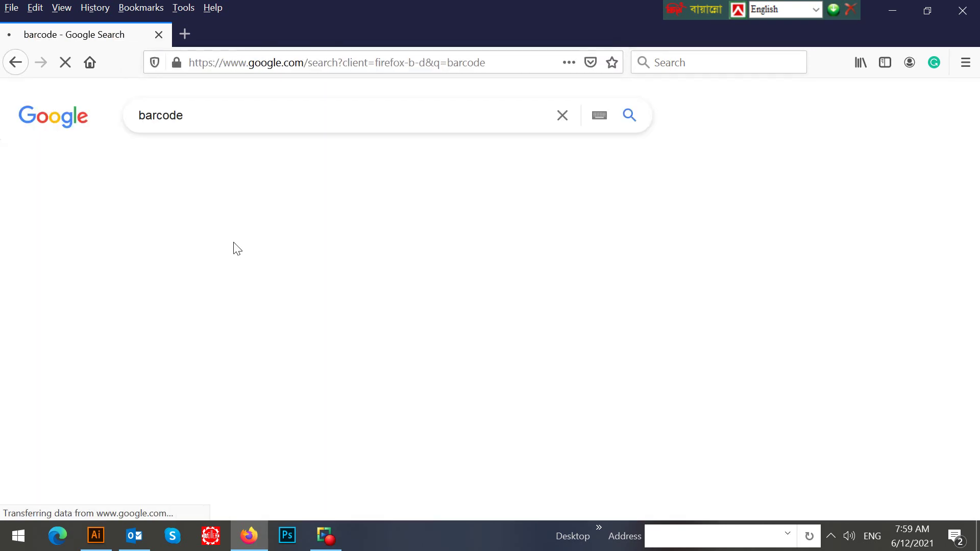
left_click(234, 115)
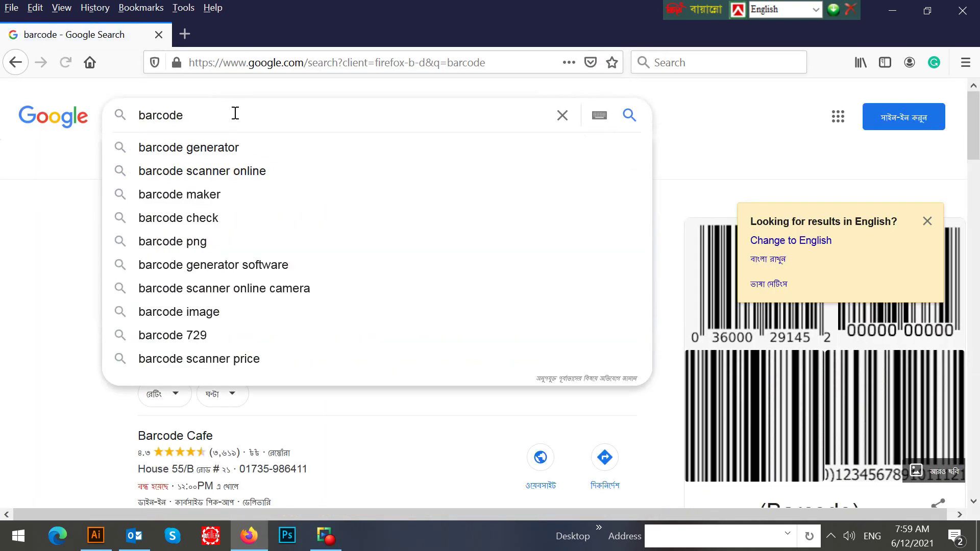
left_click(231, 148)
scroll(347, 312, "down", 4)
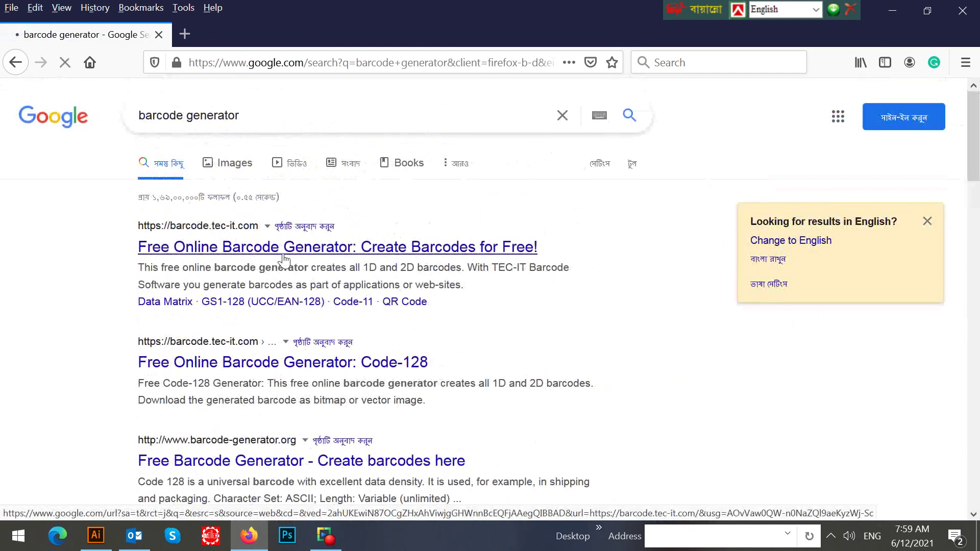
key("alt+Left")
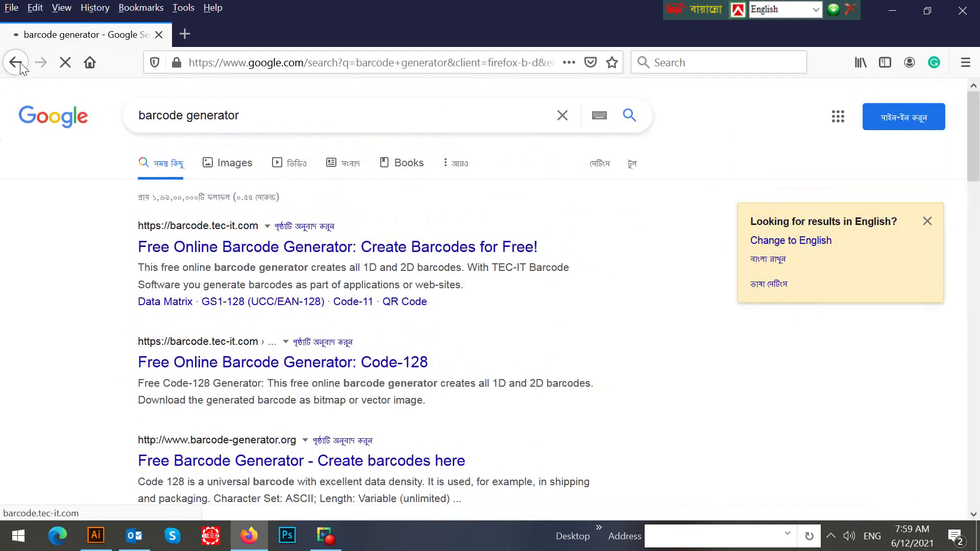
scroll(301, 285, "down", 15)
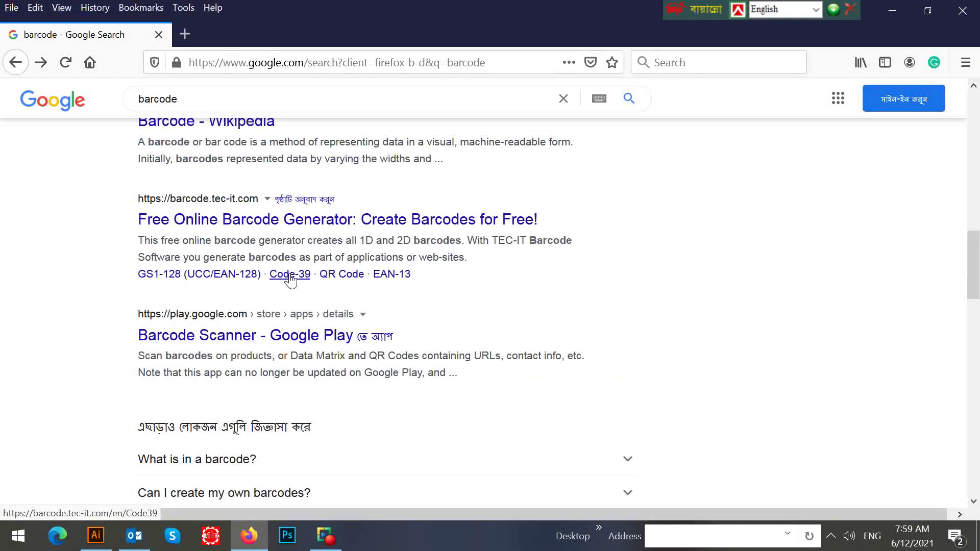
scroll(286, 235, "up", 15)
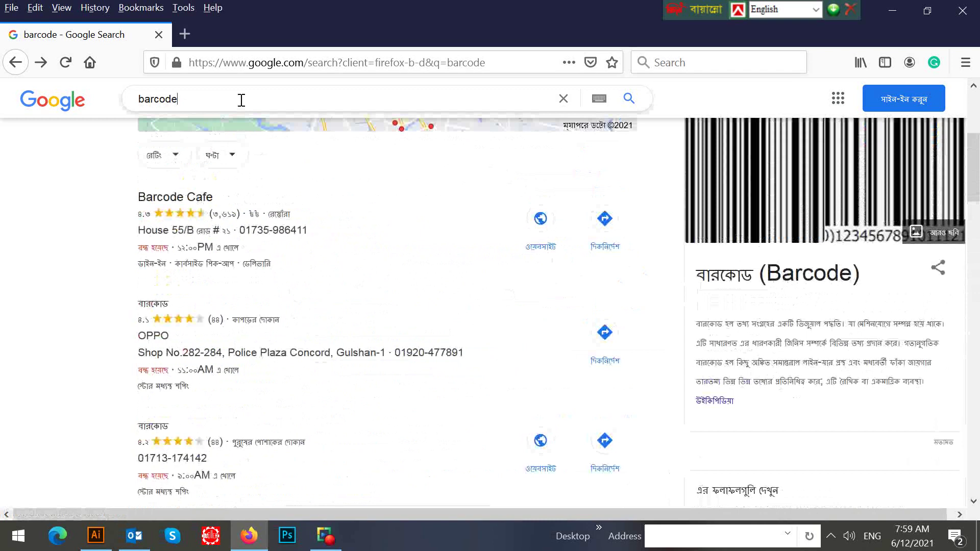
left_click(242, 100)
left_click(230, 125)
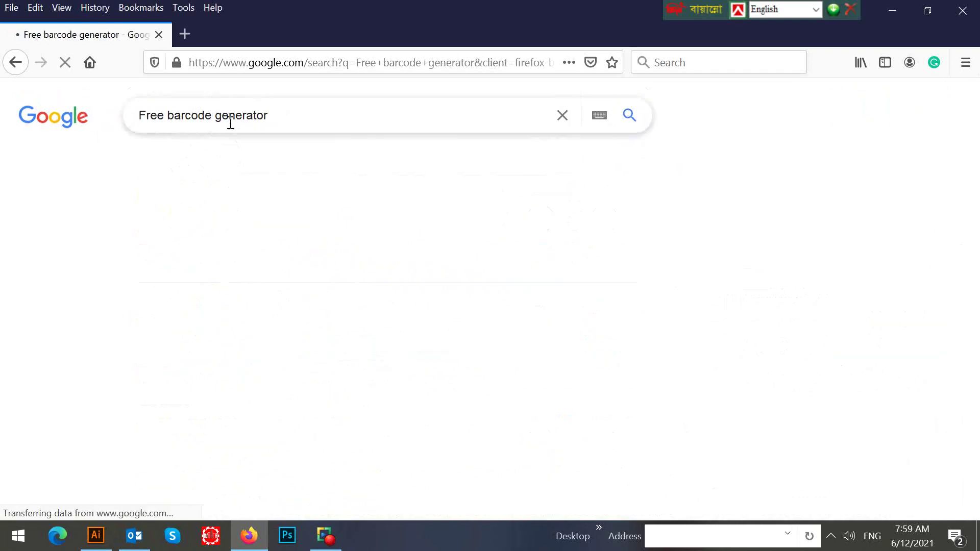
scroll(250, 268, "down", 3)
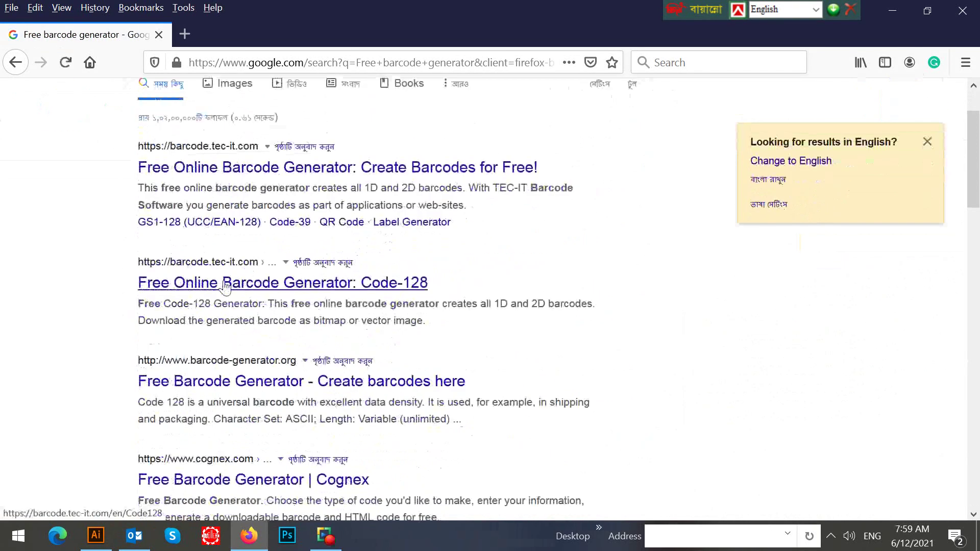
scroll(243, 296, "down", 6)
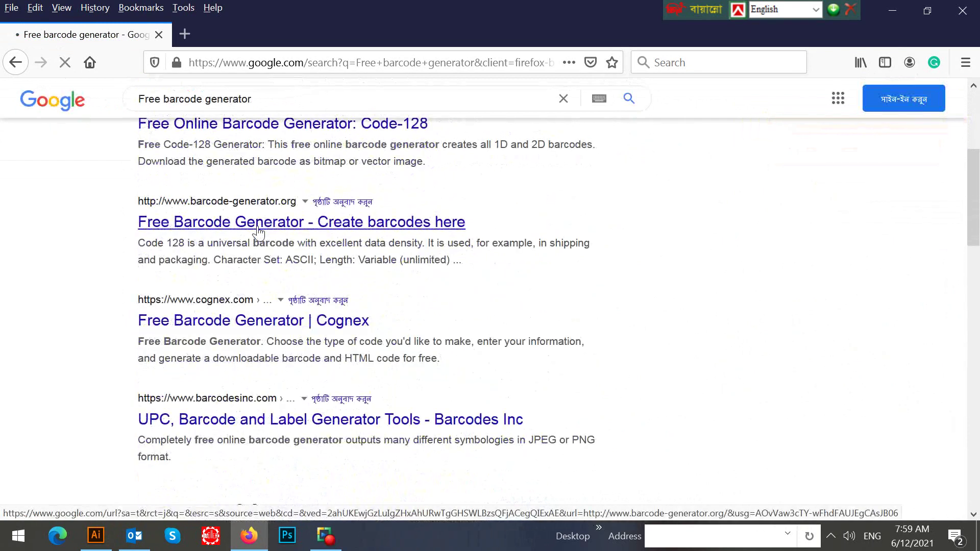
left_click(258, 233)
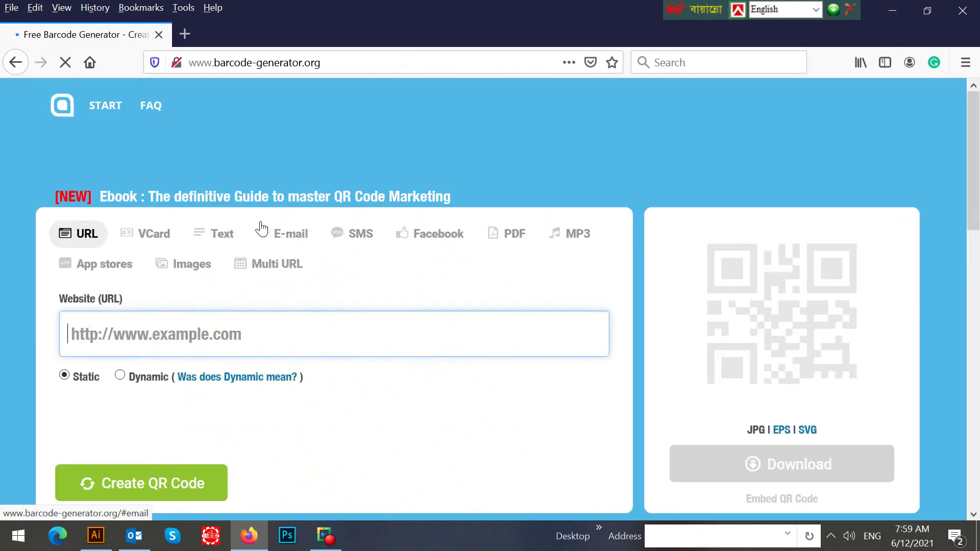
scroll(357, 326, "down", 10)
scroll(357, 322, "down", 3)
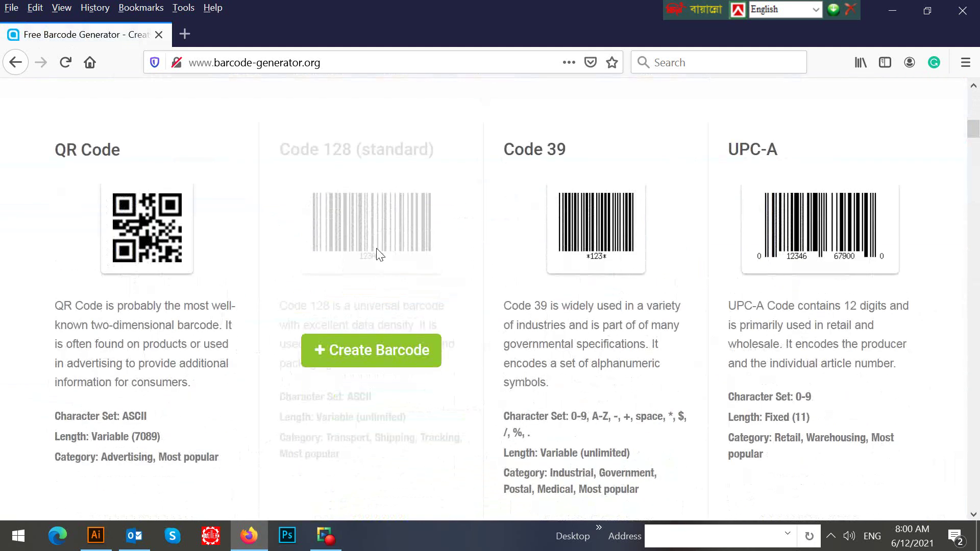
left_click(371, 362)
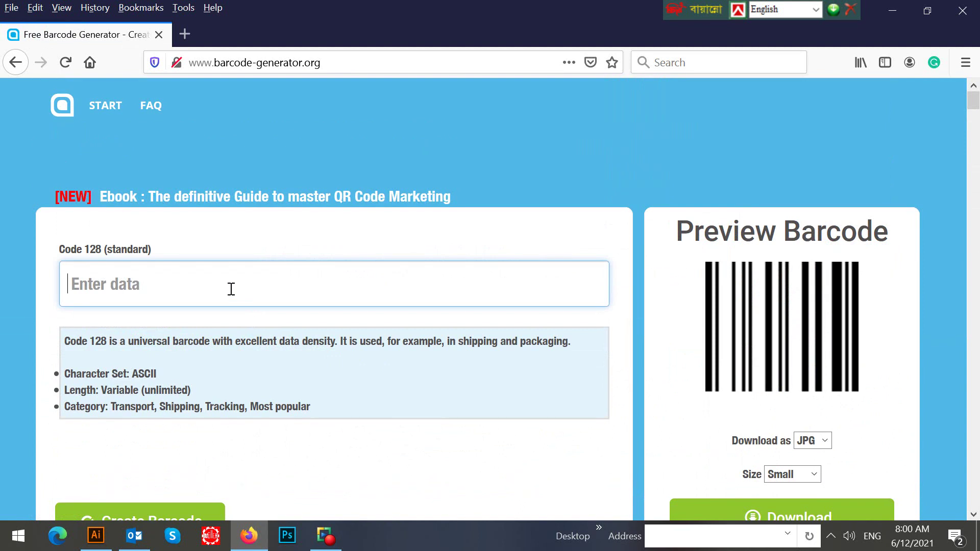
type("2835645867")
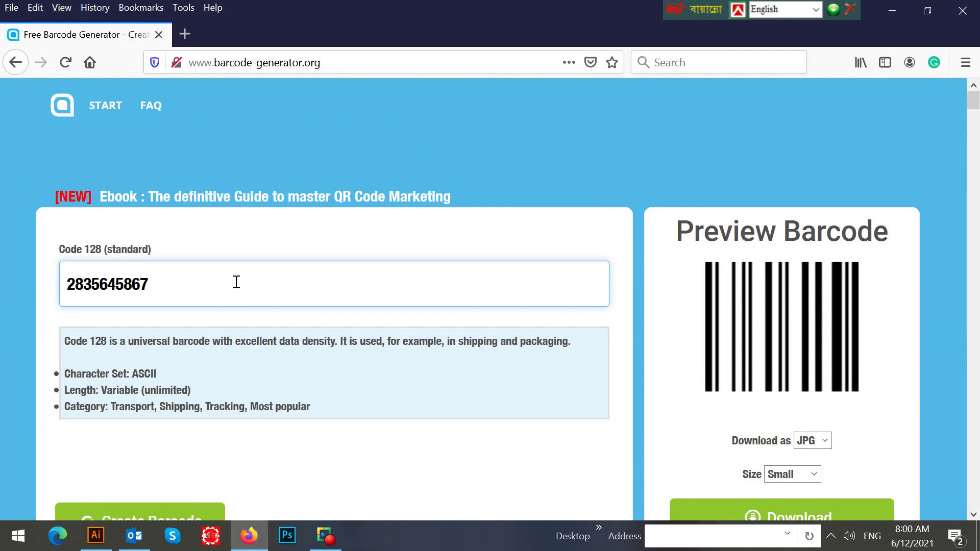
Download the barcode in EPS format at Small size and save the file barcode.eps.
scroll(276, 284, "down", 2)
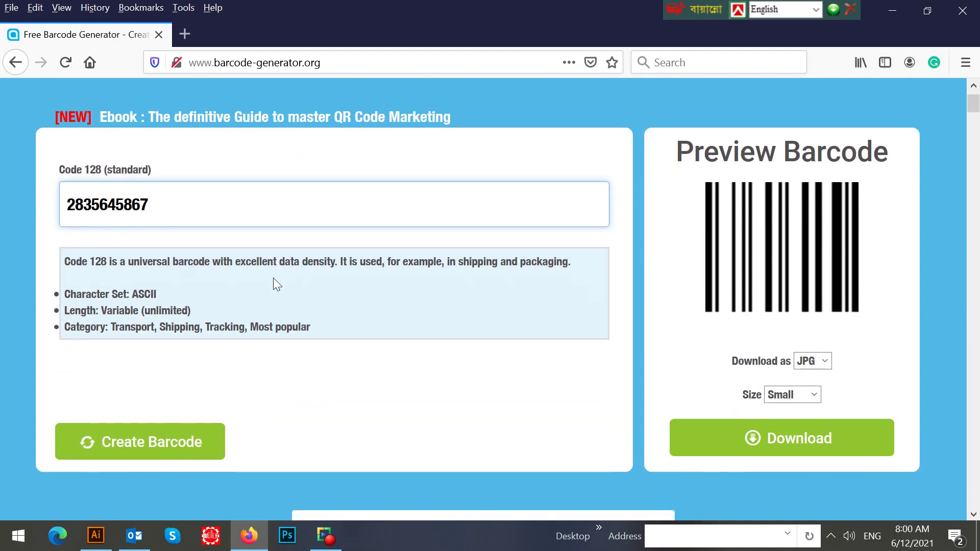
left_click(731, 447)
left_click(825, 362)
left_click(817, 402)
left_click(803, 438)
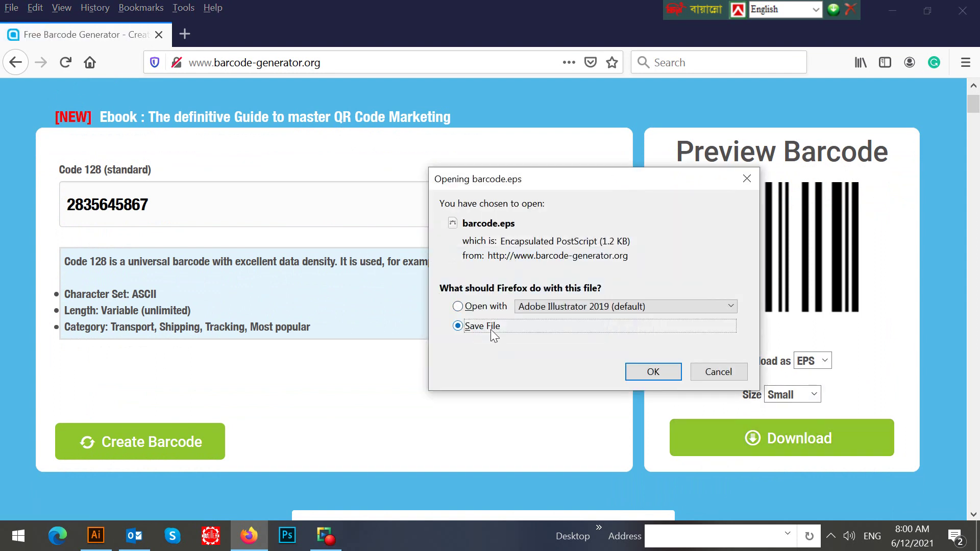
left_click(653, 372)
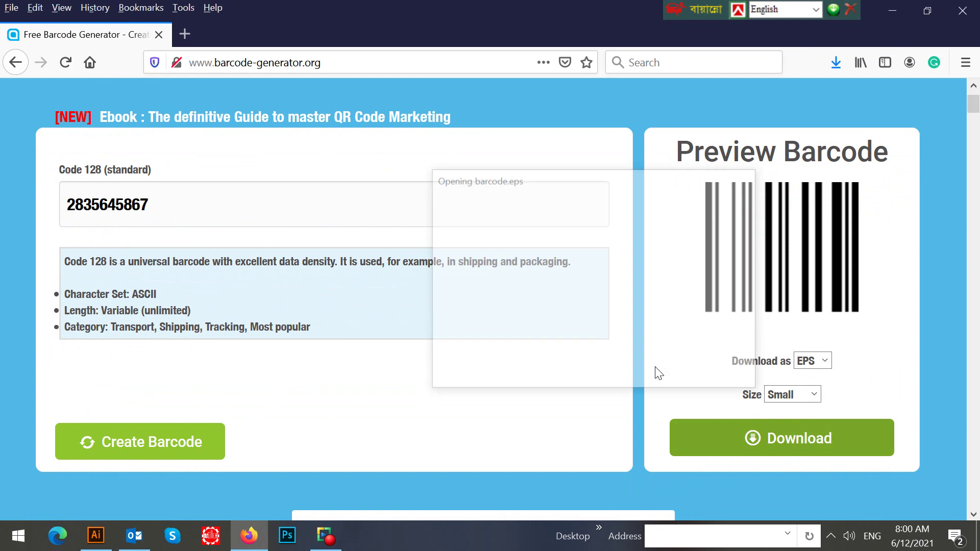
Show barcode.eps in the Downloads folder, copy the file, and minimise the folder window.
left_click(838, 62)
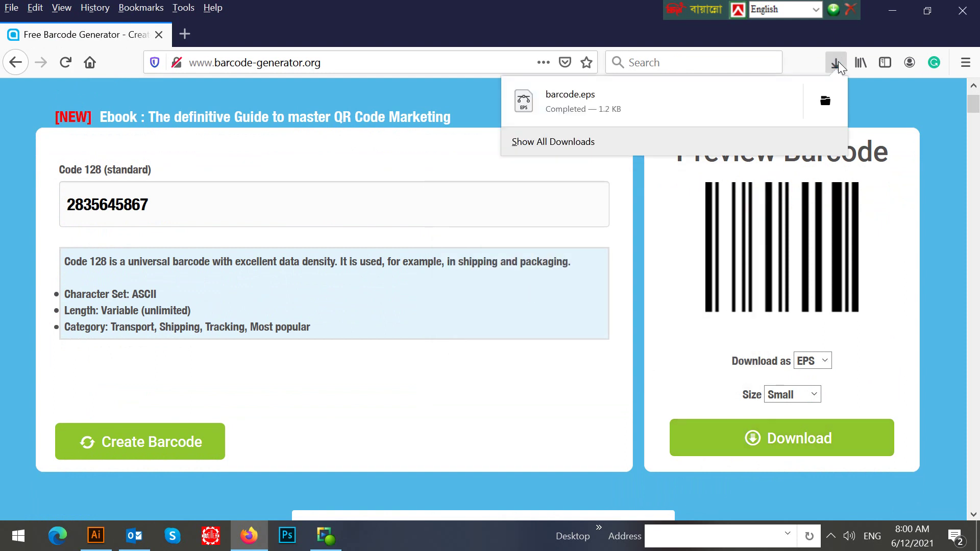
left_click(824, 101)
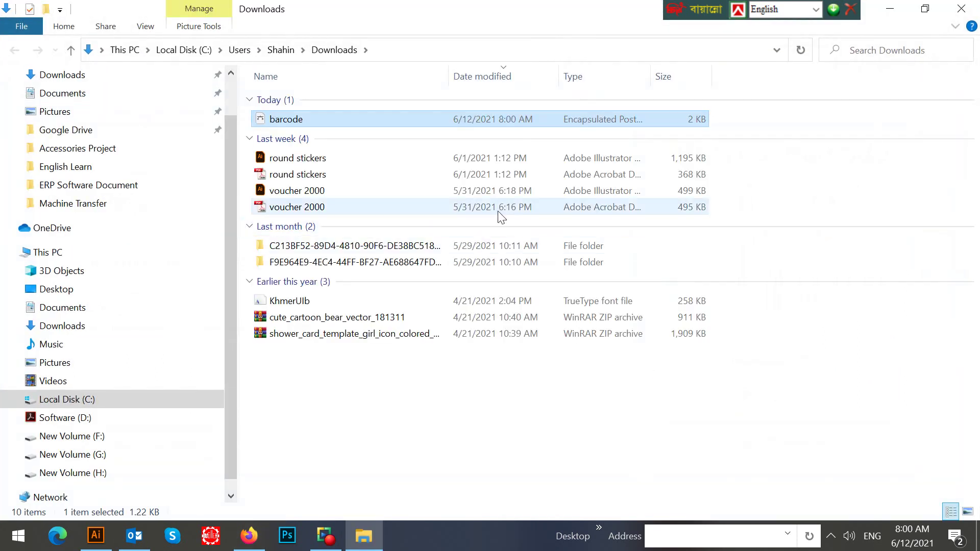
right_click(305, 123)
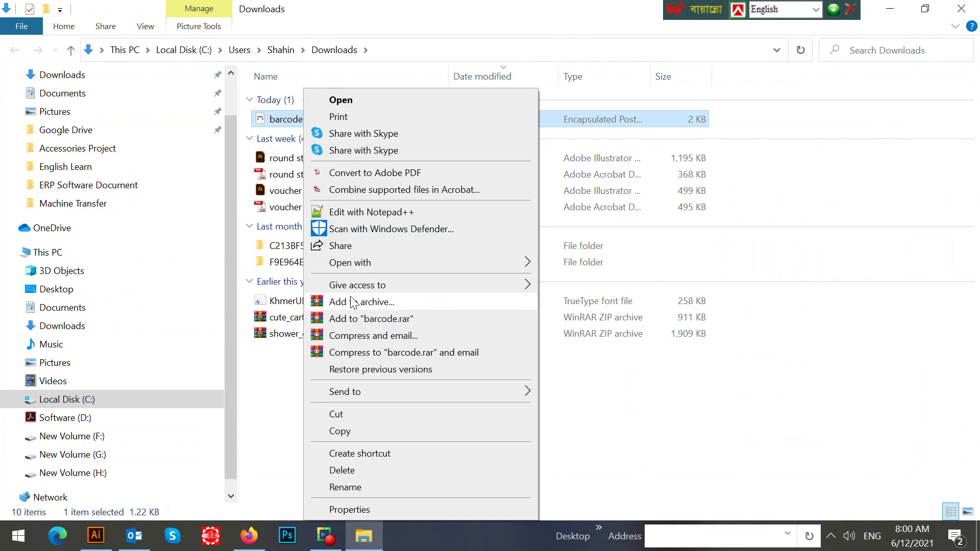
left_click(351, 438)
left_click(898, 7)
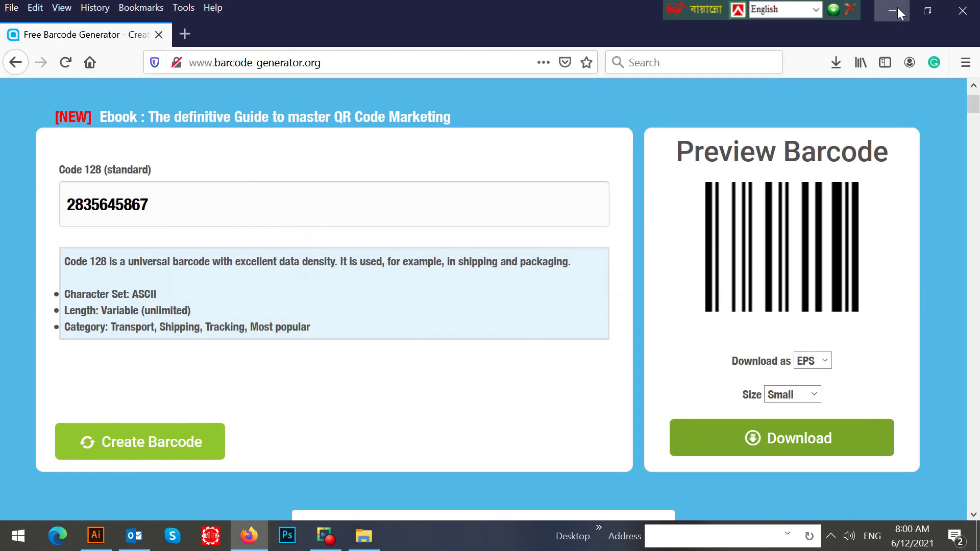
Minimise the browser and Illustrator windows and paste the copied barcode.eps file onto the desktop.
left_click(897, 7)
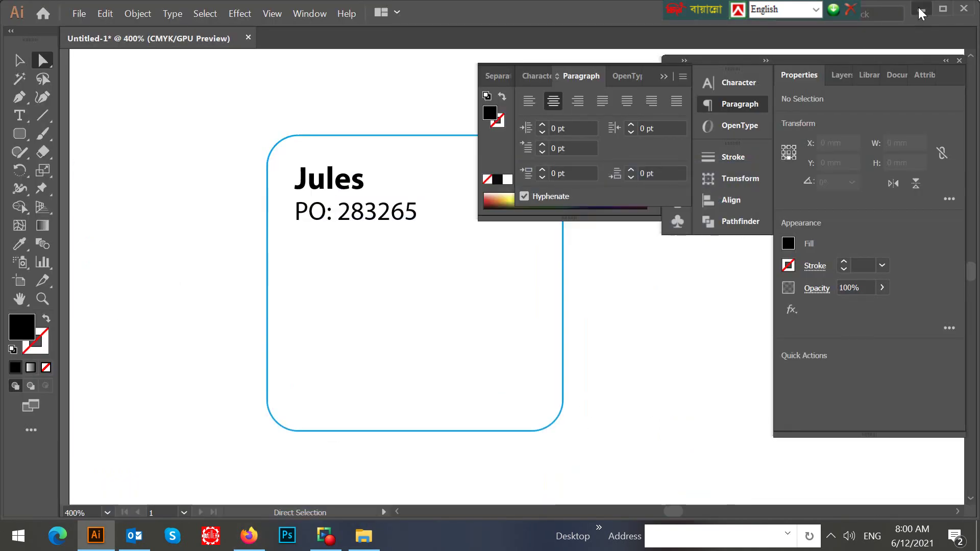
left_click(920, 9)
right_click(616, 405)
left_click(650, 315)
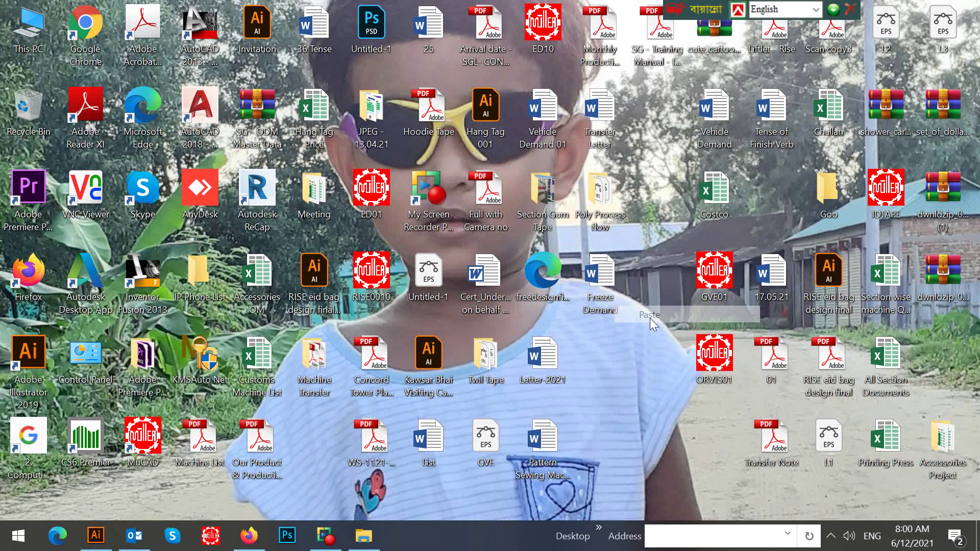
Open the desktop copy of barcode.eps with Adobe Illustrator 2019.
right_click(611, 443)
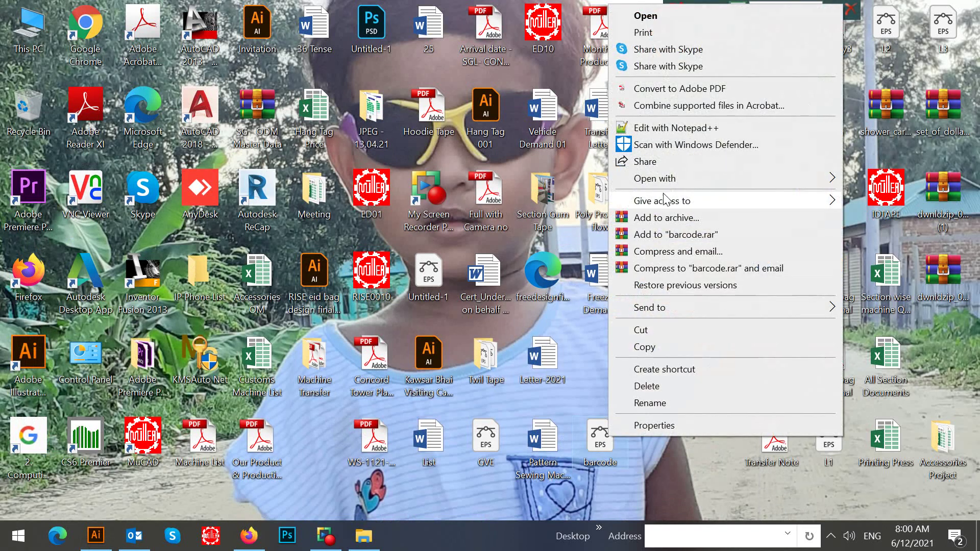
mouse_move(666, 180)
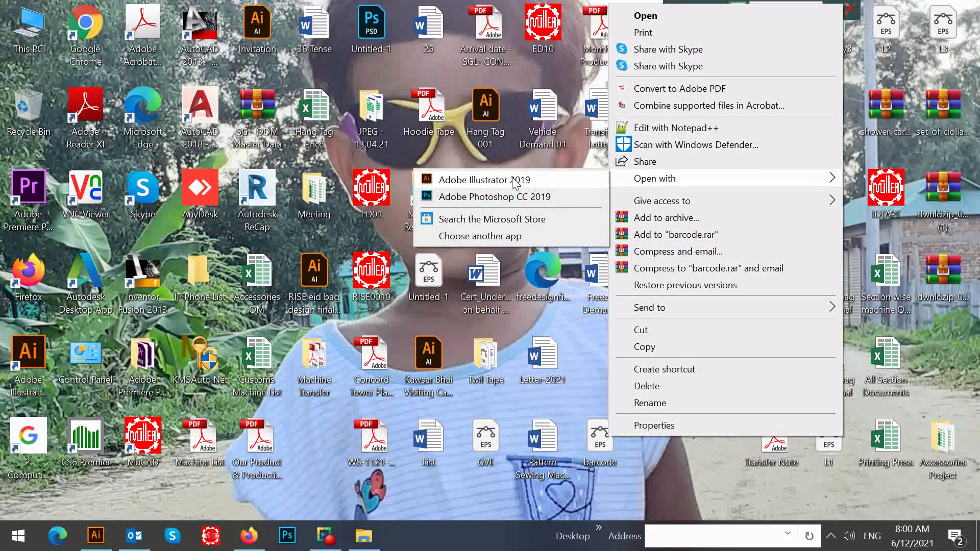
left_click(513, 176)
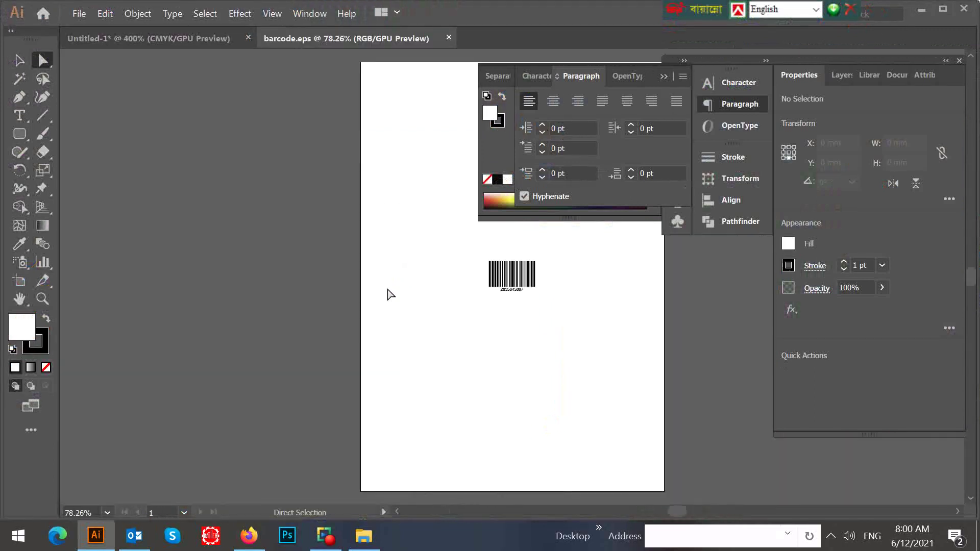
Copy the barcode artwork from barcode.eps into the Untitled-1 label and place it below the purchase order line.
left_click_drag(453, 252, 574, 327)
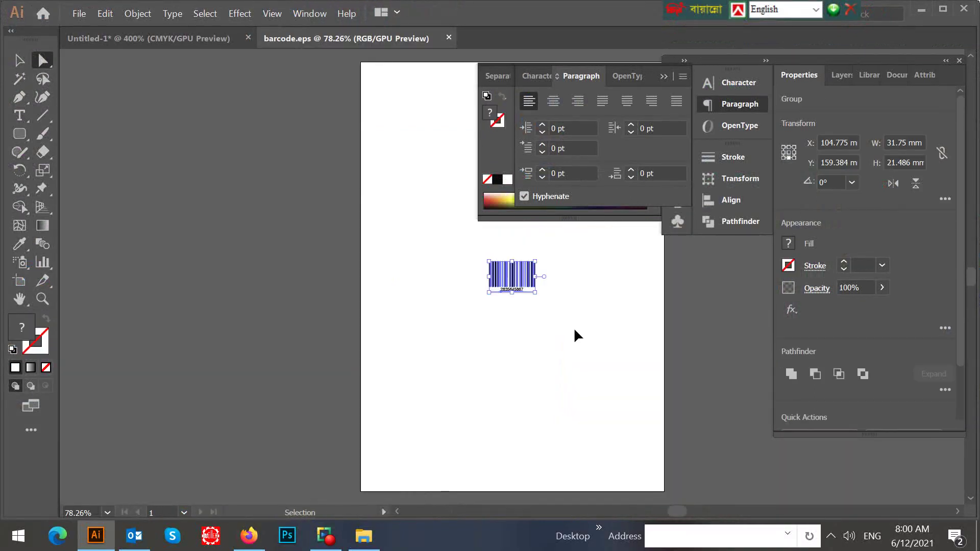
left_click(153, 38)
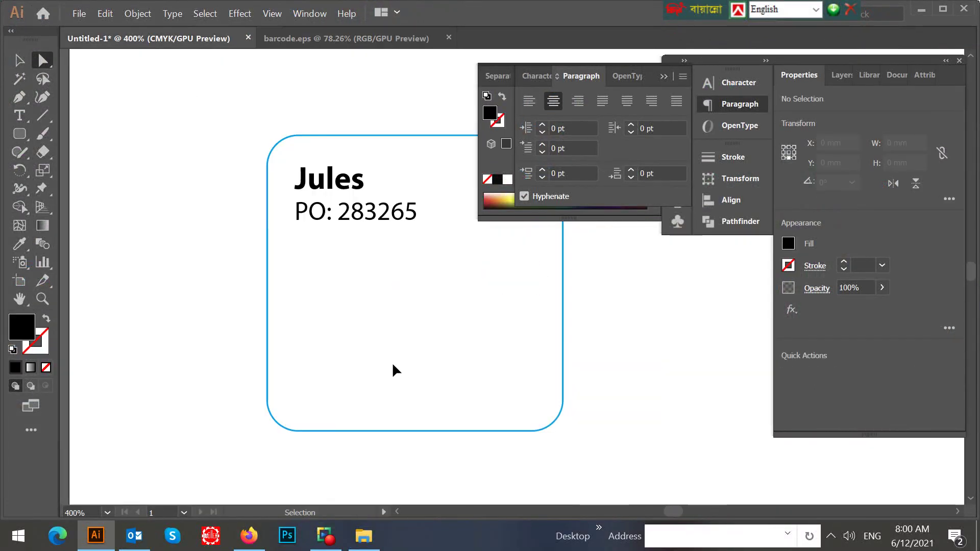
key("ctrl+v")
key("shift+Tab")
key("Tab")
left_click_drag(439, 322, 346, 376)
key("ctrl+equal")
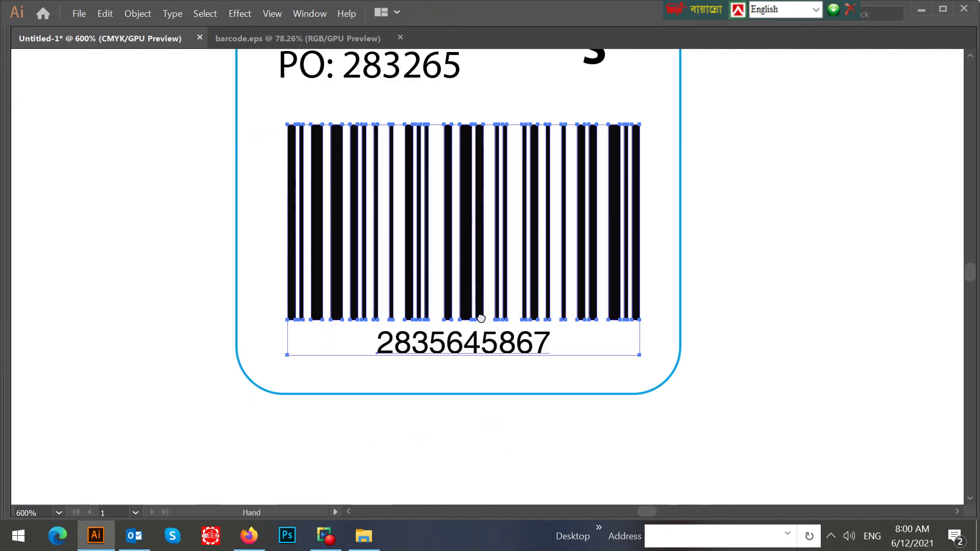
Enlarge the number under the barcode and centre it beneath the bars.
left_click_drag(585, 353, 496, 377)
key("a")
left_click(411, 385)
key("v")
left_click_drag(463, 389, 488, 396)
key("a")
left_click_drag(438, 376, 437, 384)
left_click(671, 340)
key("ctrl+minus")
key("ctrl+minus")
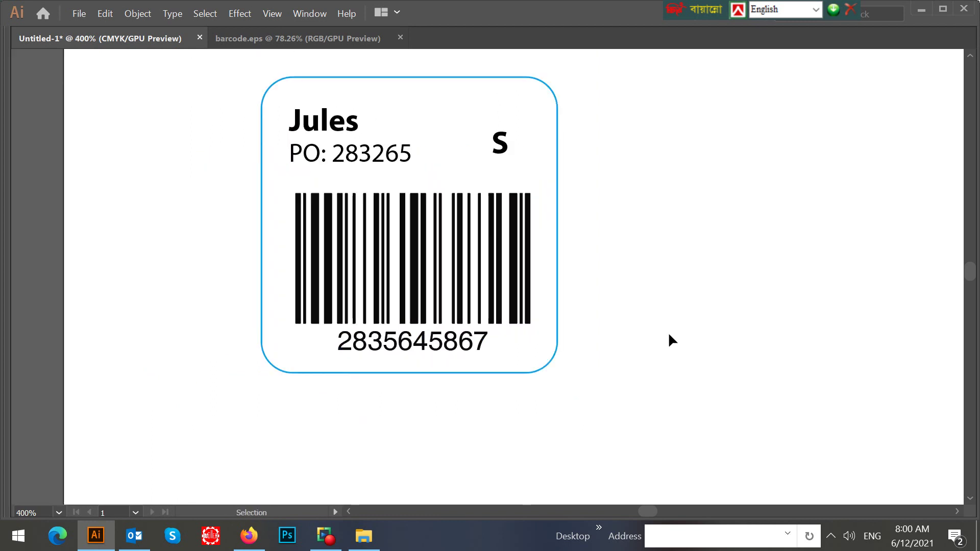
Nudge the barcode bars and the number beneath them slightly upward within the label.
key("ctrl+plus")
left_click_drag(319, 160, 562, 240)
key("ctrl+plus")
left_click(294, 348)
left_click_drag(184, 305, 263, 348)
key("Up")
key("Up")
key("Up")
key("Up")
key("Up")
key("Up")
left_click(485, 370)
key("Up")
key("Up")
key("Up")
key("Up")
left_click(795, 281)
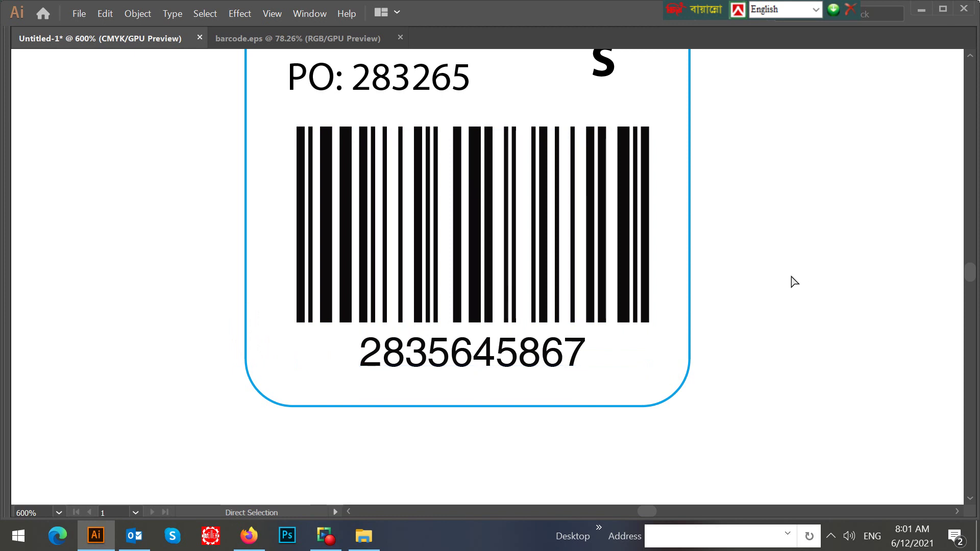
Nudge the brand, purchase order and size texts slightly upward together.
key("ctrl+minus")
key("ctrl+minus")
key("z")
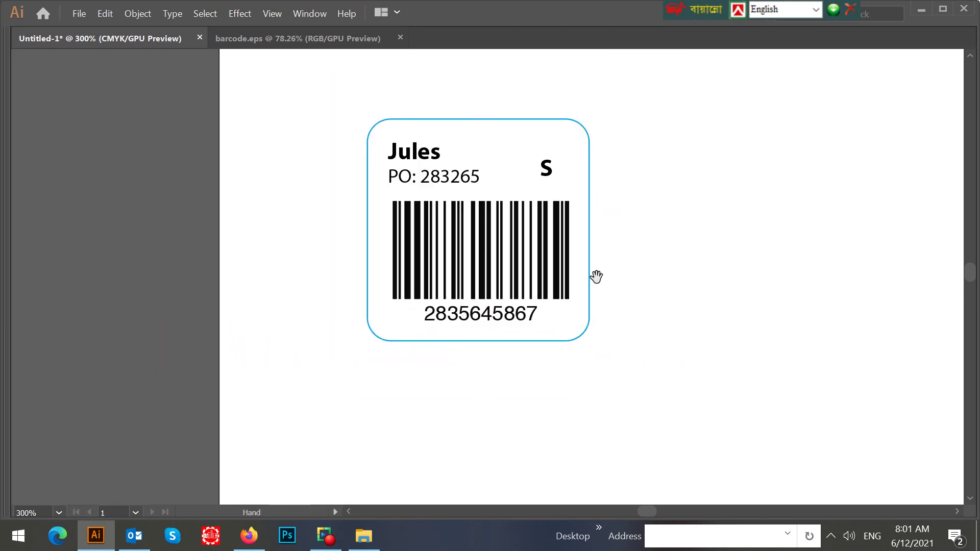
key("ctrl+plus")
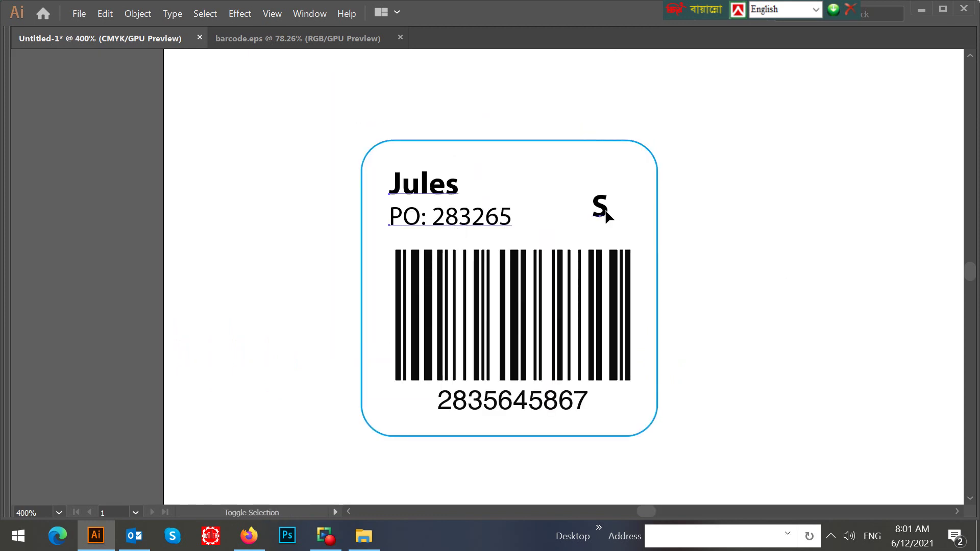
key("Up")
key("Up")
key("Up")
left_click(784, 201)
Duplicate the label's rounded outline in place and set the copy's width to 42 mm.
key("ctrl+minus")
key("ctrl+minus")
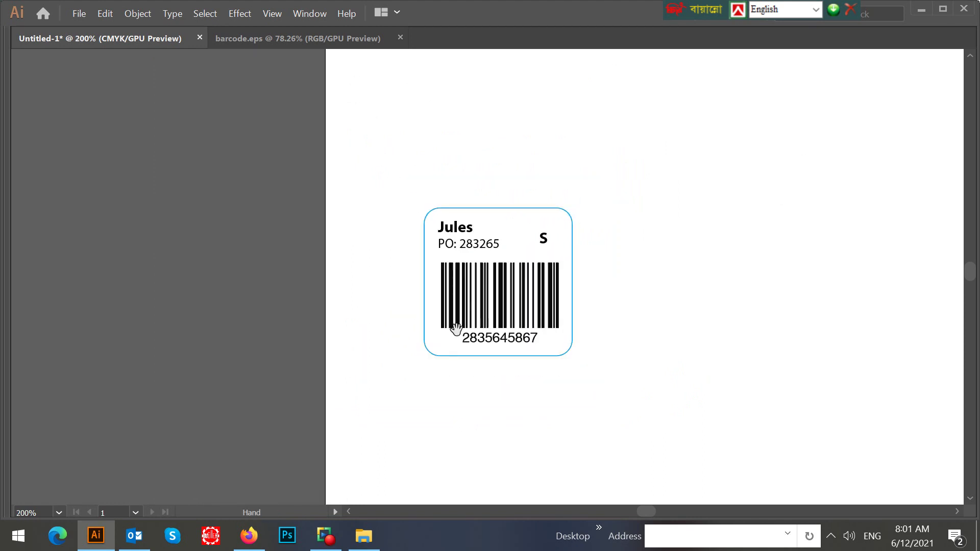
left_click_drag(485, 334, 300, 324)
left_click_drag(203, 166, 438, 396)
left_click(414, 282)
left_click_drag(417, 233, 383, 252)
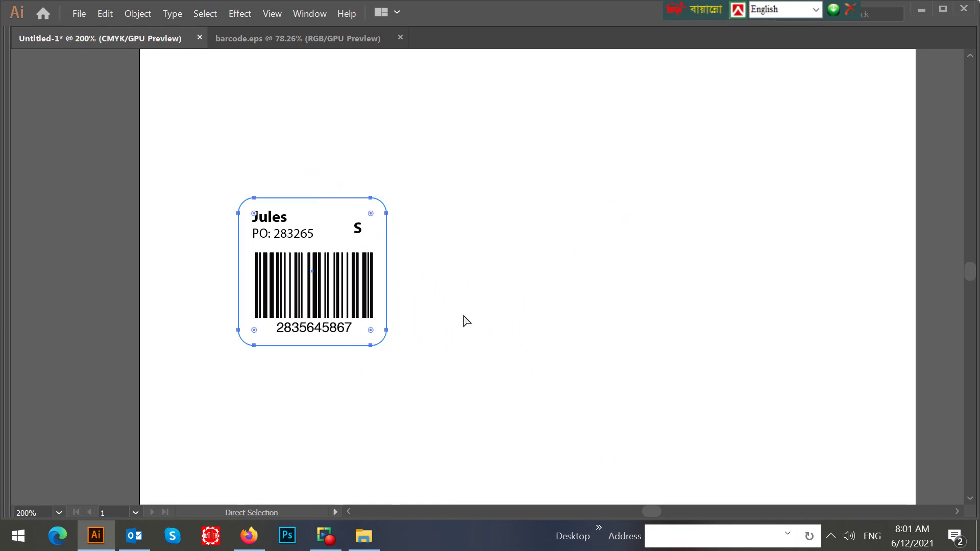
key("v")
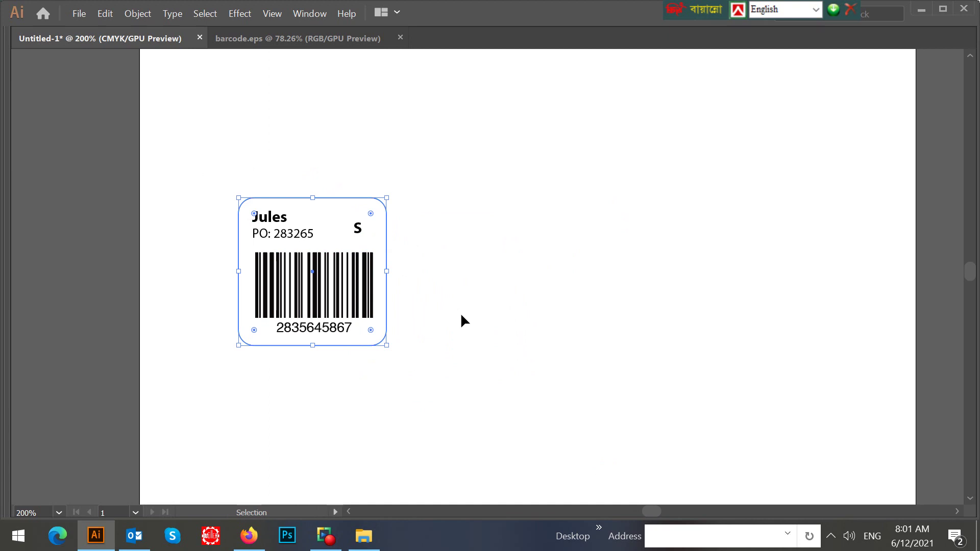
key("a")
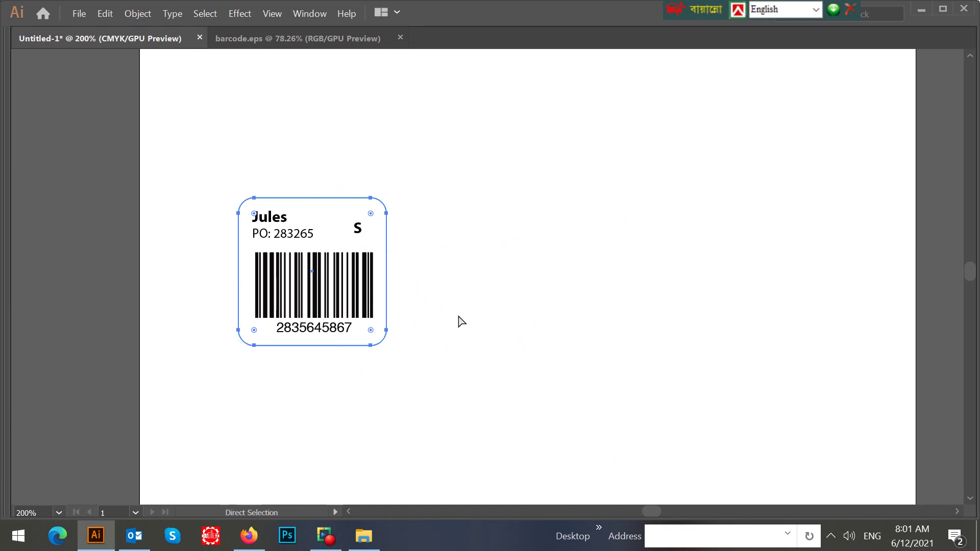
key("Tab")
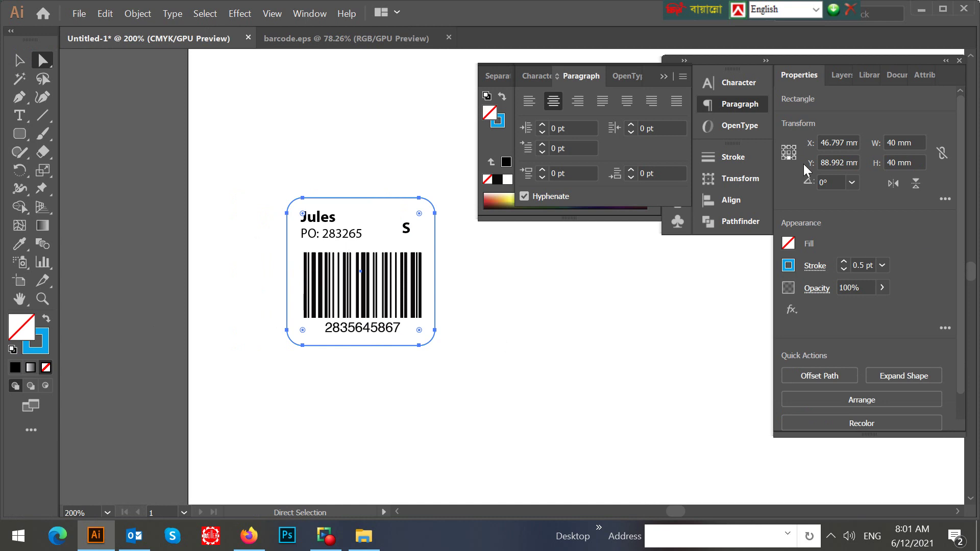
left_click(899, 143)
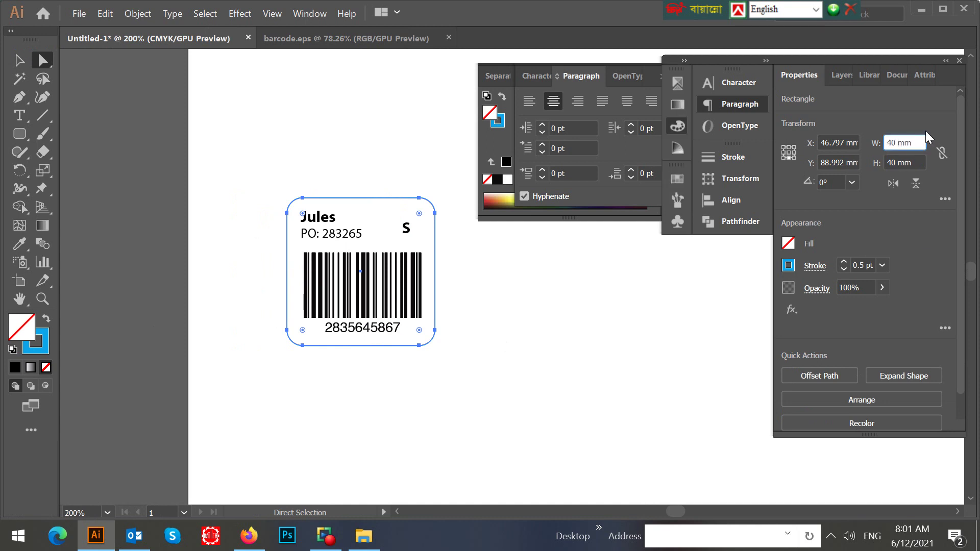
key("Return")
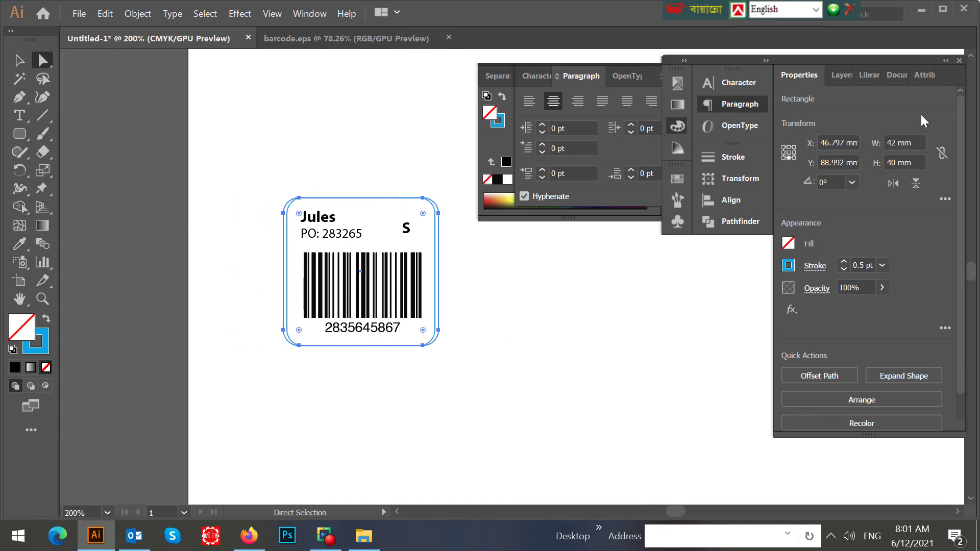
Try setting the outer outline's height to 42 mm from its bottom-centre reference point and undo the change.
left_click(897, 163)
type("+")
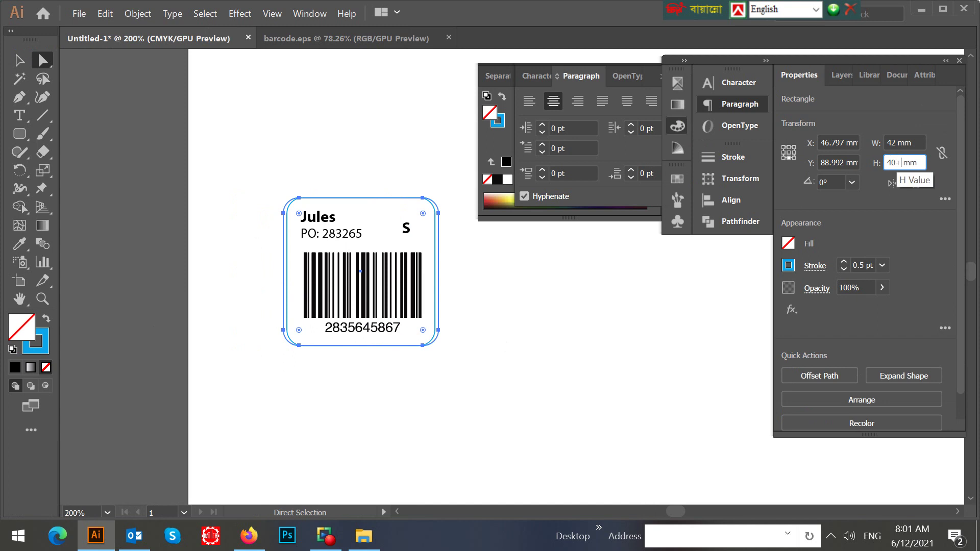
type("2")
key("Return")
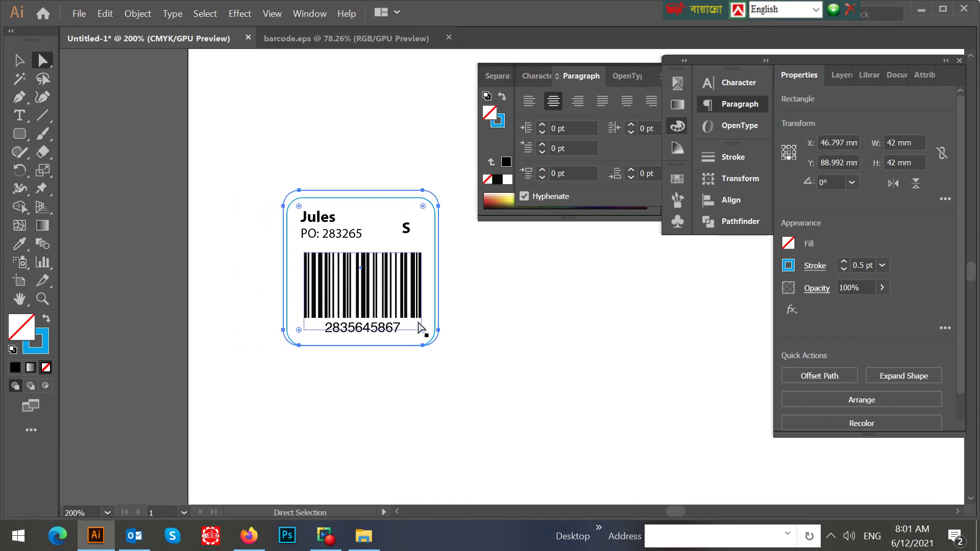
key("ctrl+z")
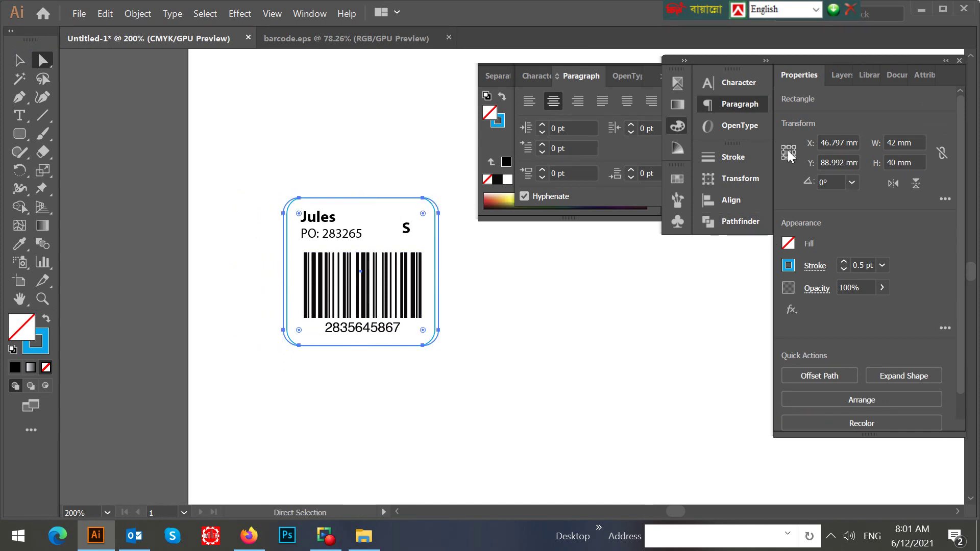
Set the reference point to the centre, set the outer outline's height to 42 mm, and deselect it.
left_click(898, 160)
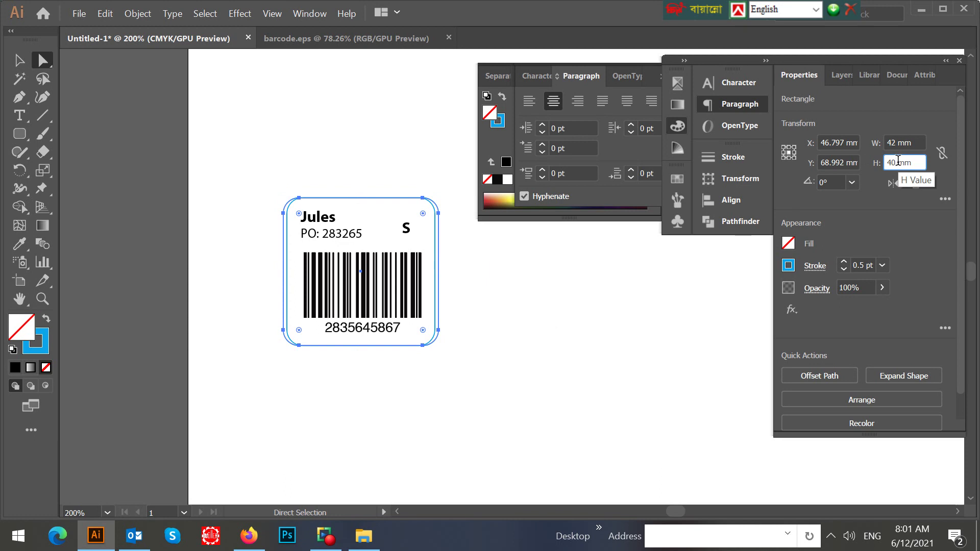
key("Return")
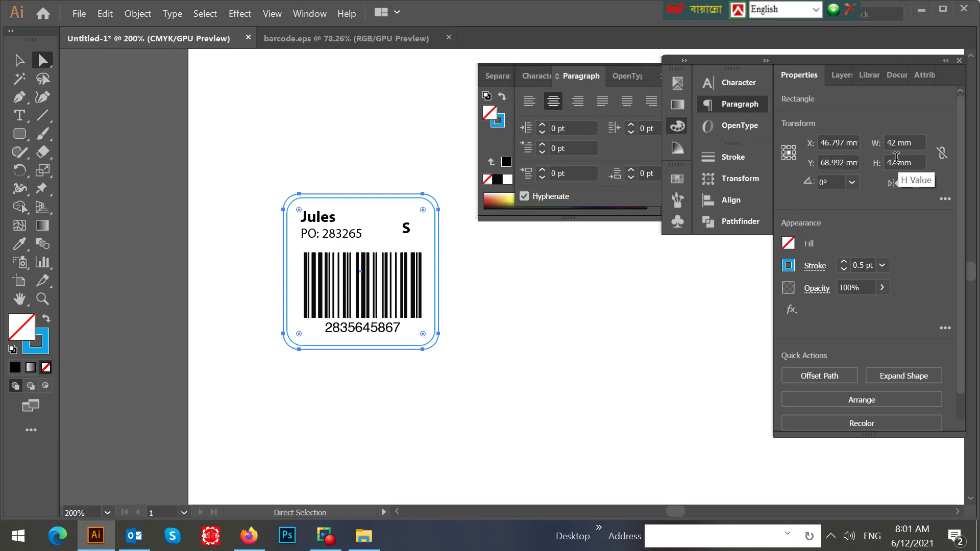
left_click(564, 328)
key("Tab")
key("ctrl+=")
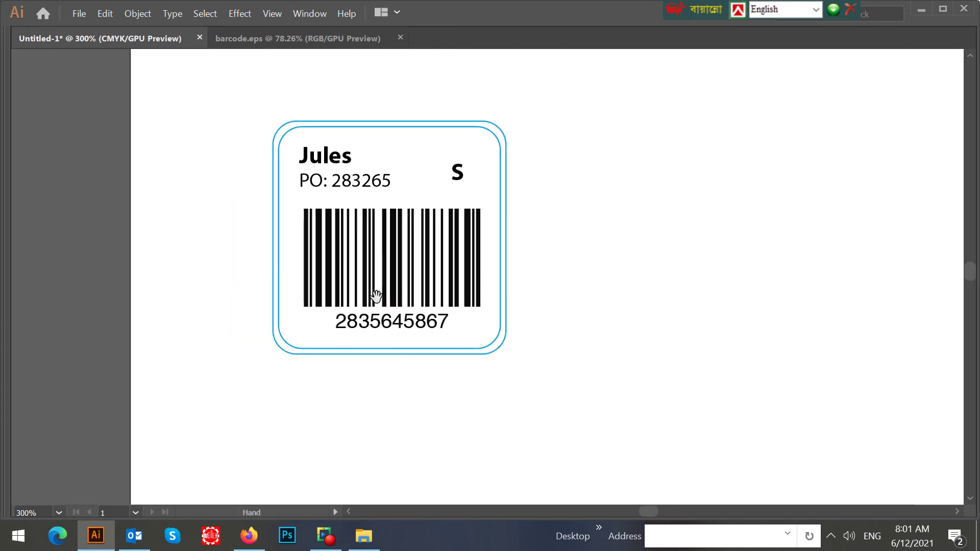
key("ctrl+=")
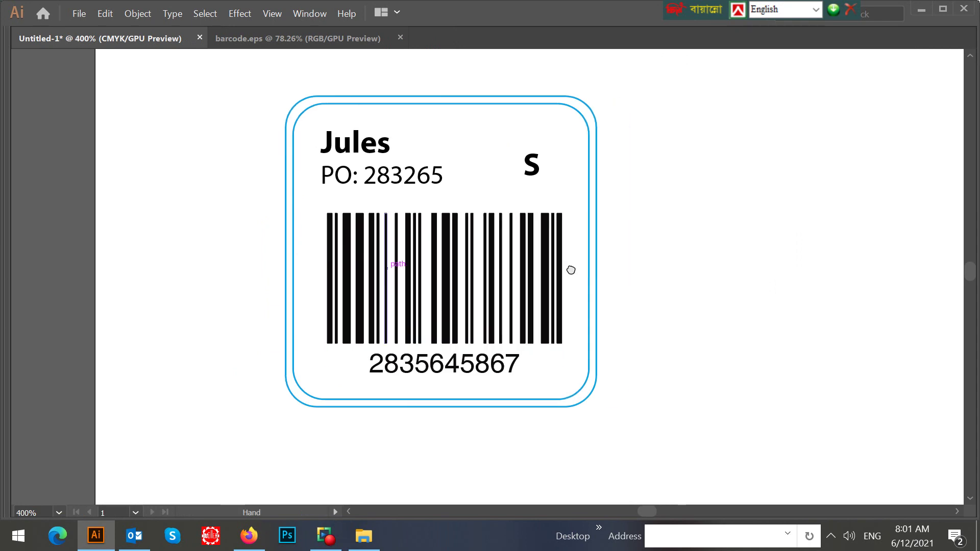
Select the whole label with both outlines and switch the document to Outline view.
key("ctrl+a")
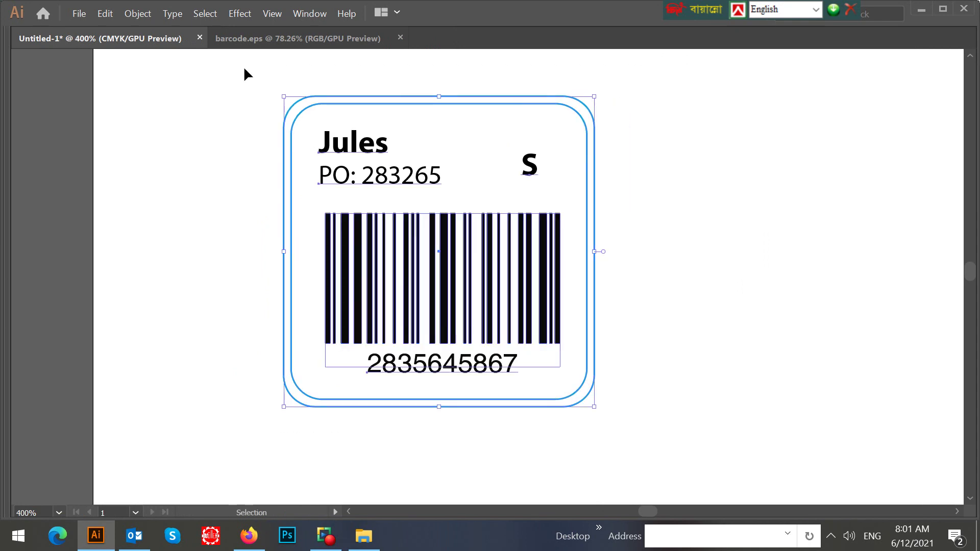
key("ctrl+minus")
key("ctrl+minus")
key("a")
key("z")
left_click(507, 273)
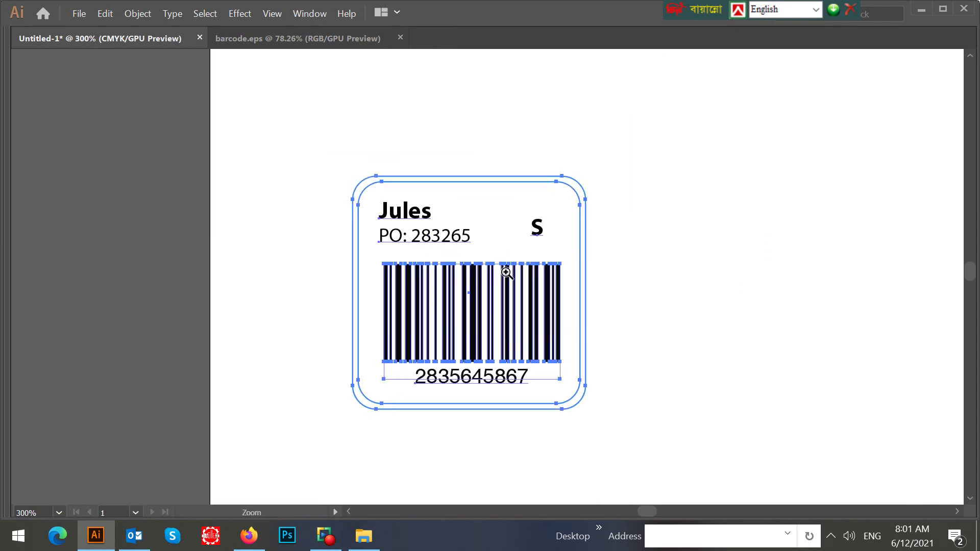
left_click(506, 273)
key("v")
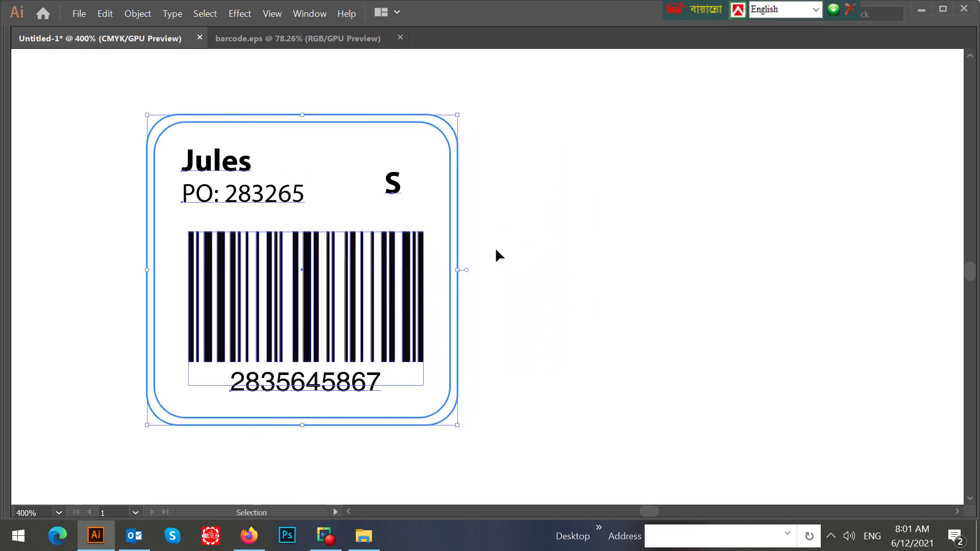
key("ctrl+y")
key("a")
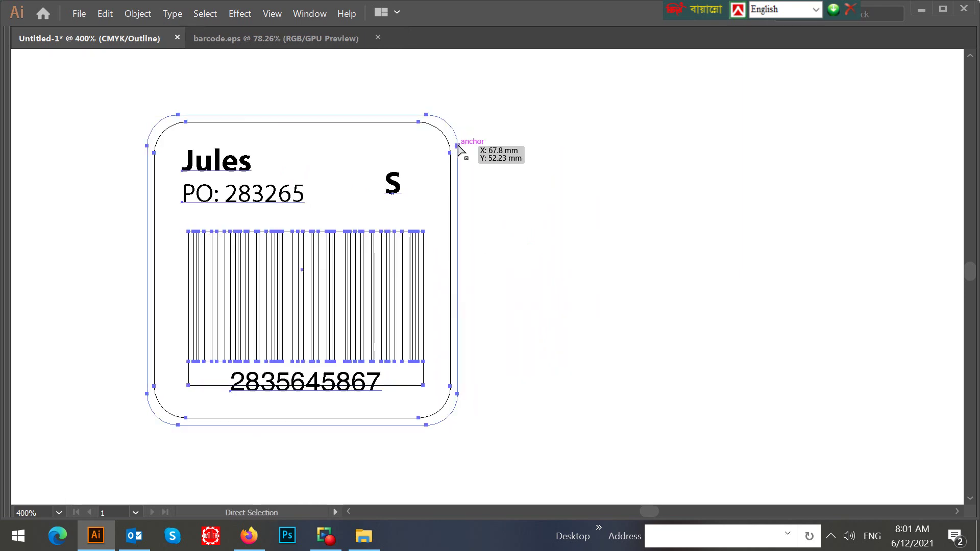
Create a copy of the whole label moved 42 mm horizontally and 0 mm vertically.
left_click_drag(473, 457, 120, 81)
key("Return")
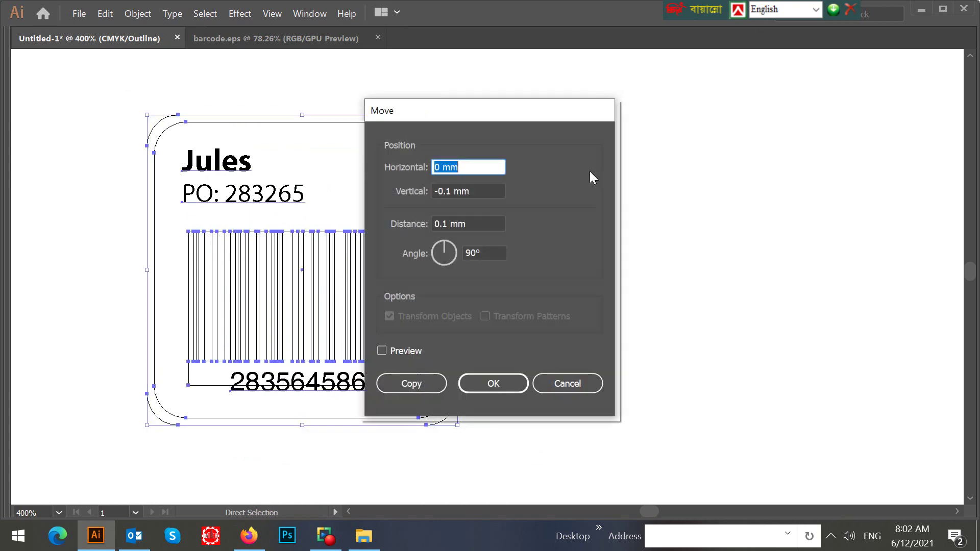
type("42")
key("Tab")
key("Tab")
key("Tab")
key("Tab")
key("Tab")
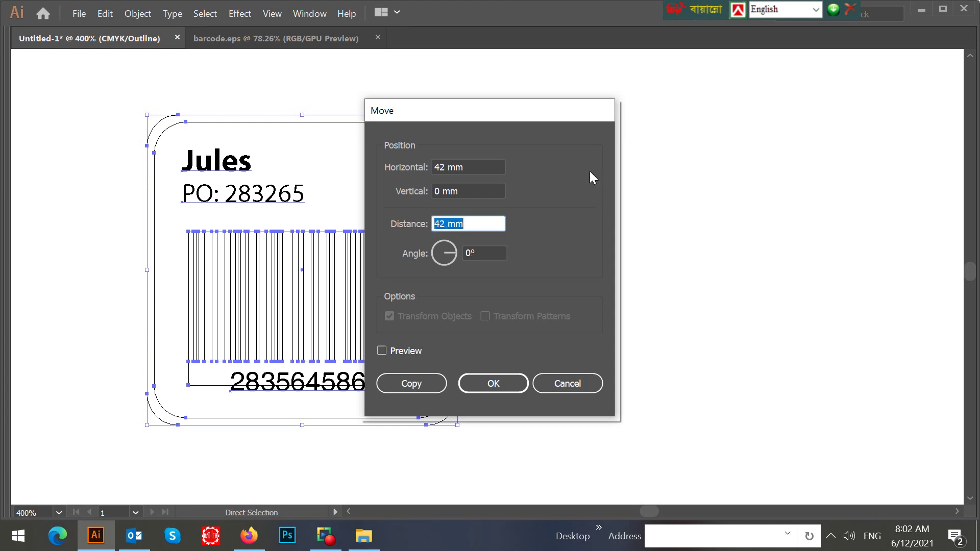
key("Return")
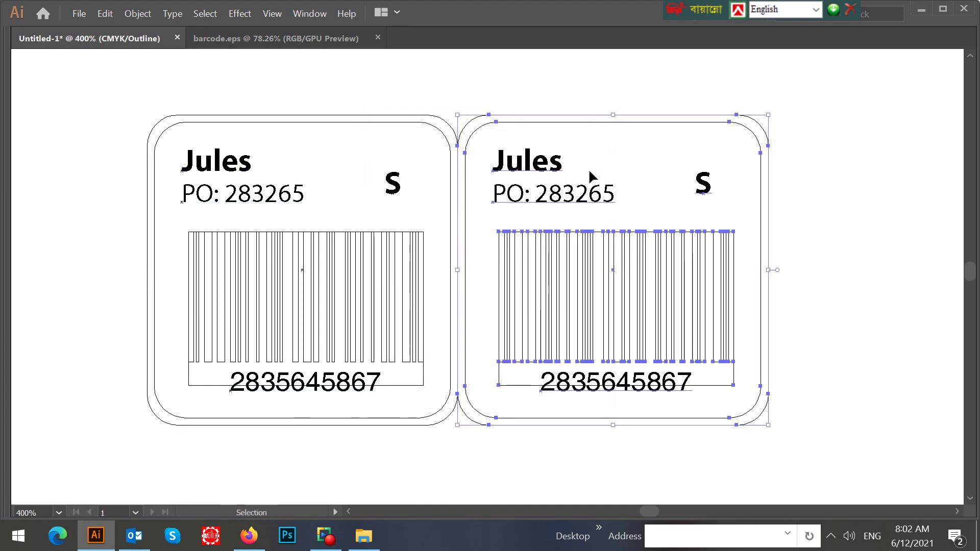
Repeat the 42 mm copy twice to make a row of four labels.
key("ctrl+minus")
key("ctrl+minus")
key("ctrl+d")
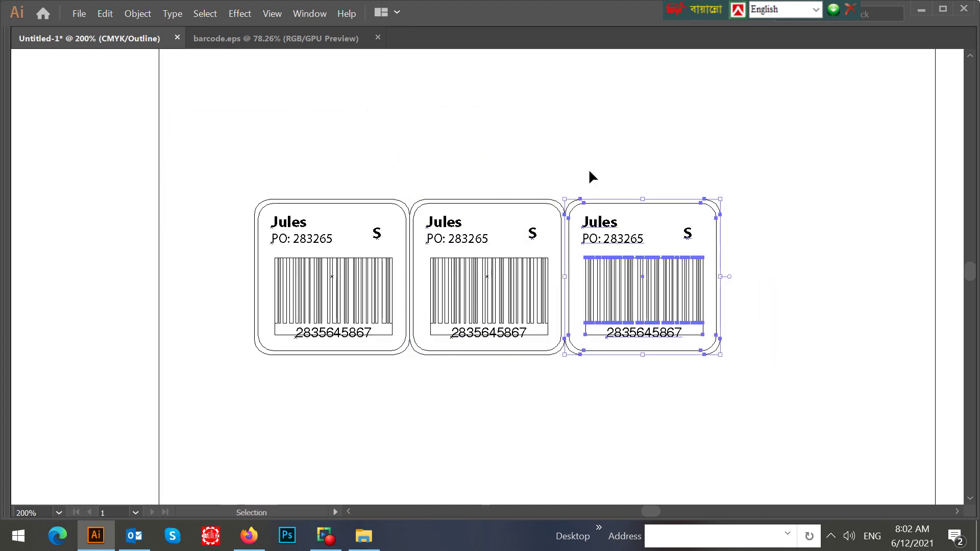
key("ctrl+d")
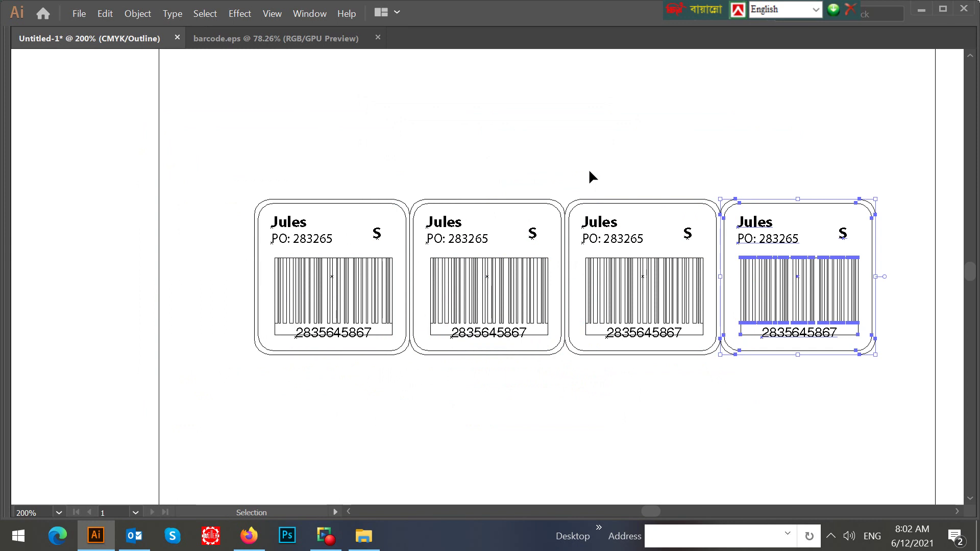
Repeat the 42 mm copy for a fifth label, centre the row of five horizontally on the artboard, and deselect it.
key("ctrl+d")
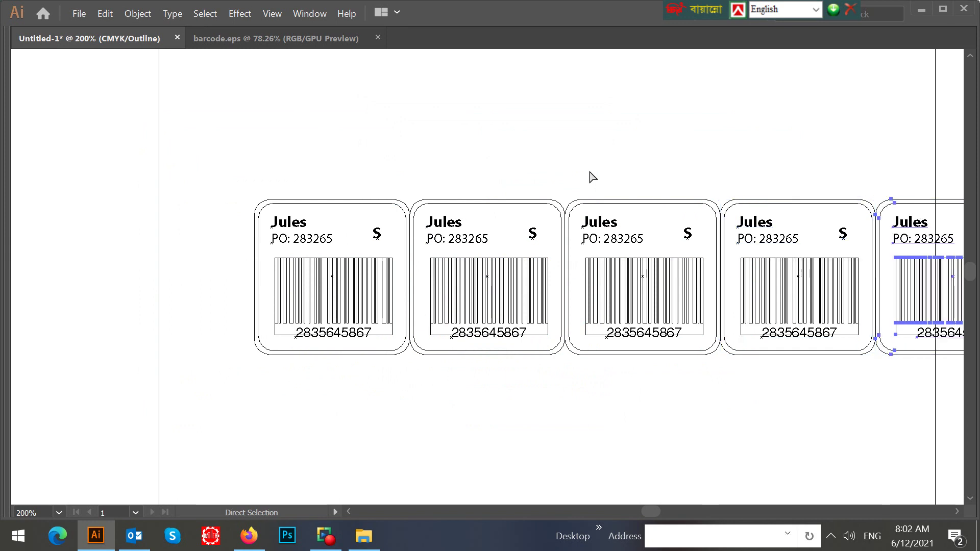
key("space")
left_click_drag(599, 163, 513, 161)
left_click_drag(141, 166, 954, 409)
key("v")
key("ctrl+0")
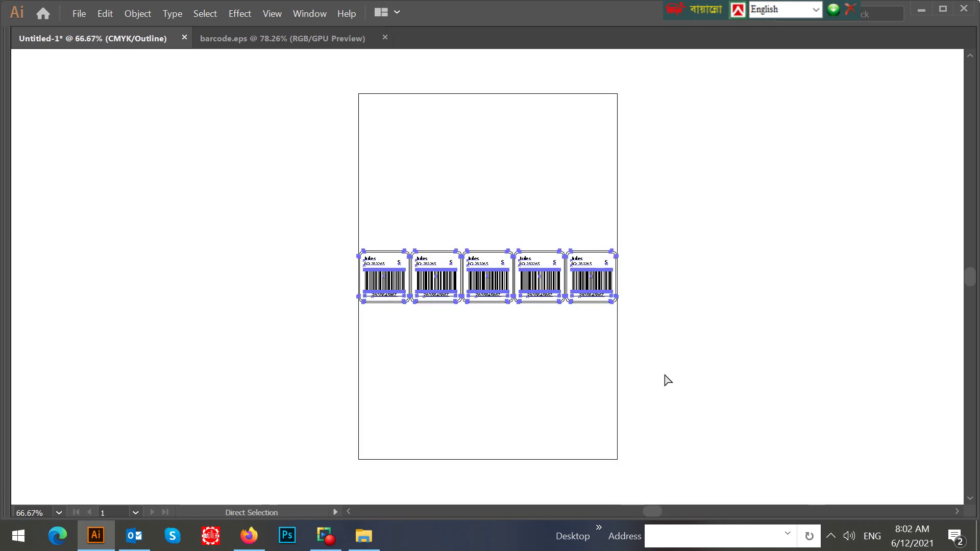
left_click(473, 254, "ctrl")
left_click(488, 241, "ctrl")
left_click(492, 245)
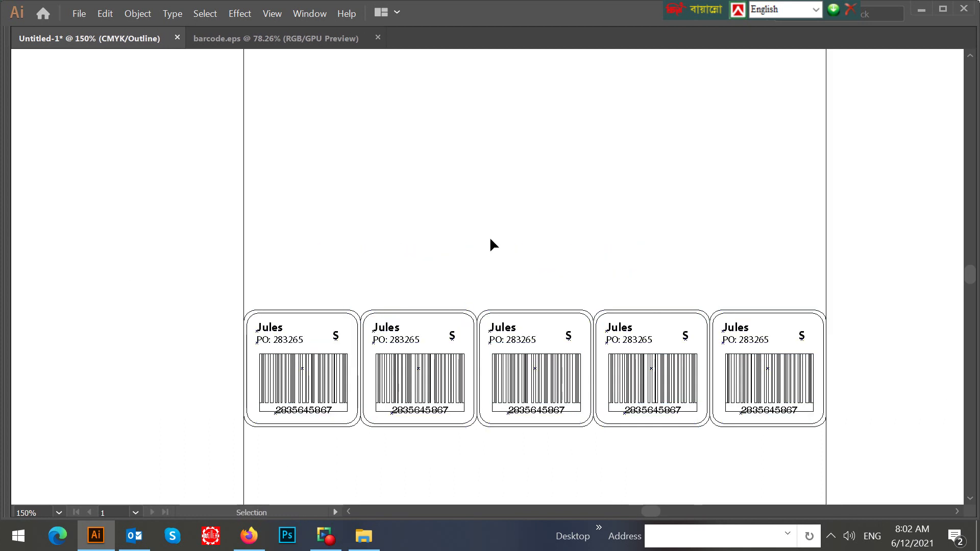
Edit the artboard, bringing its top and bottom edges in close to the row of labels.
key("ctrl+alt+p")
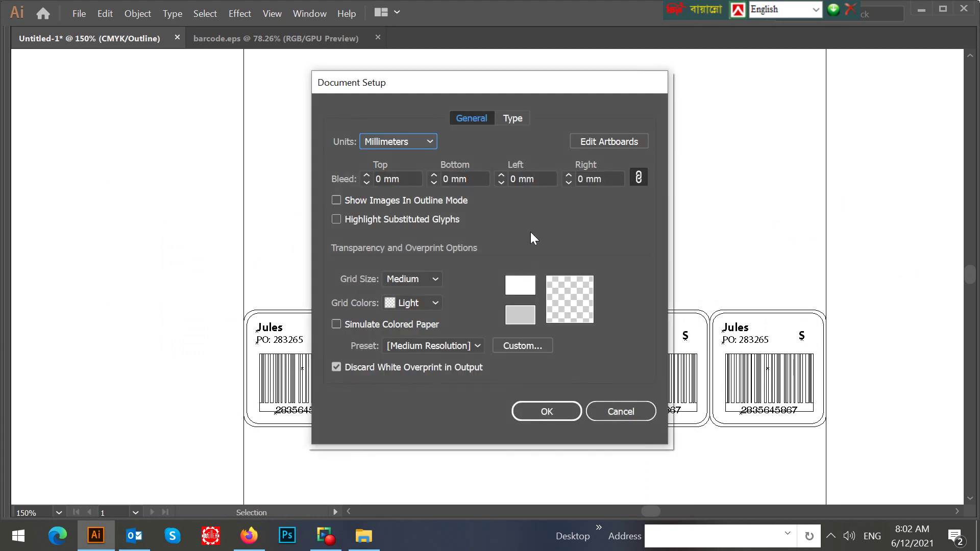
left_click(584, 141)
scroll(593, 190, "up", 3)
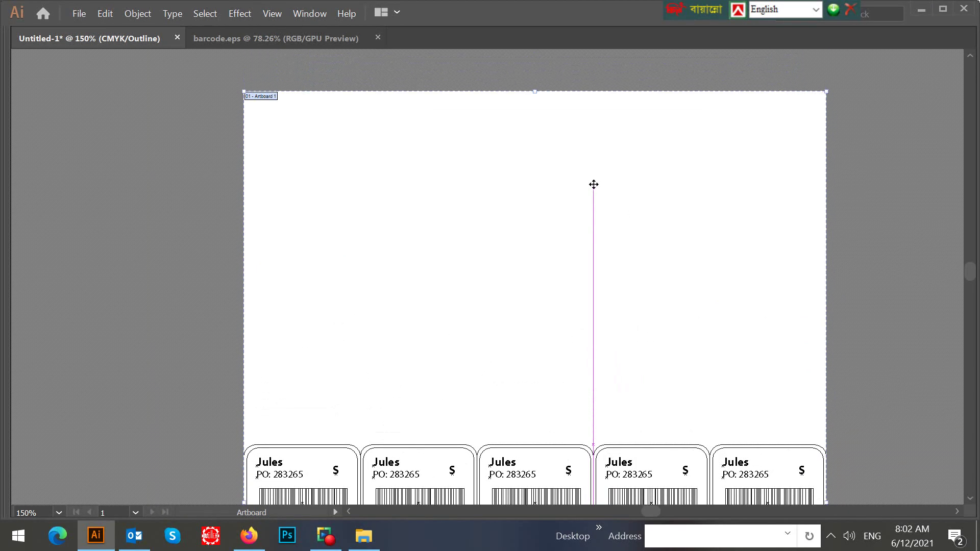
left_click_drag(535, 92, 568, 411)
scroll(571, 399, "down", 10)
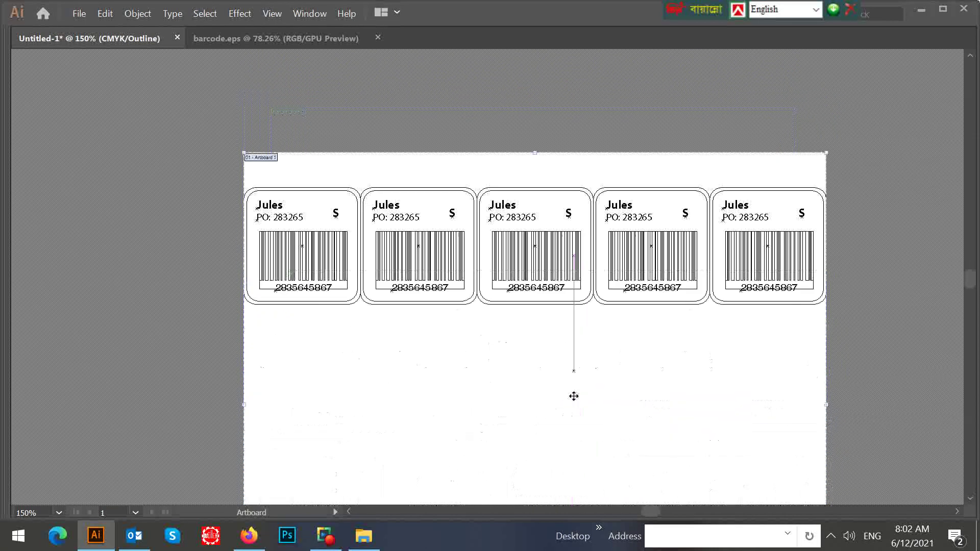
left_click_drag(533, 474, 543, 131)
scroll(547, 250, "up", 1)
scroll(550, 251, "up", 1)
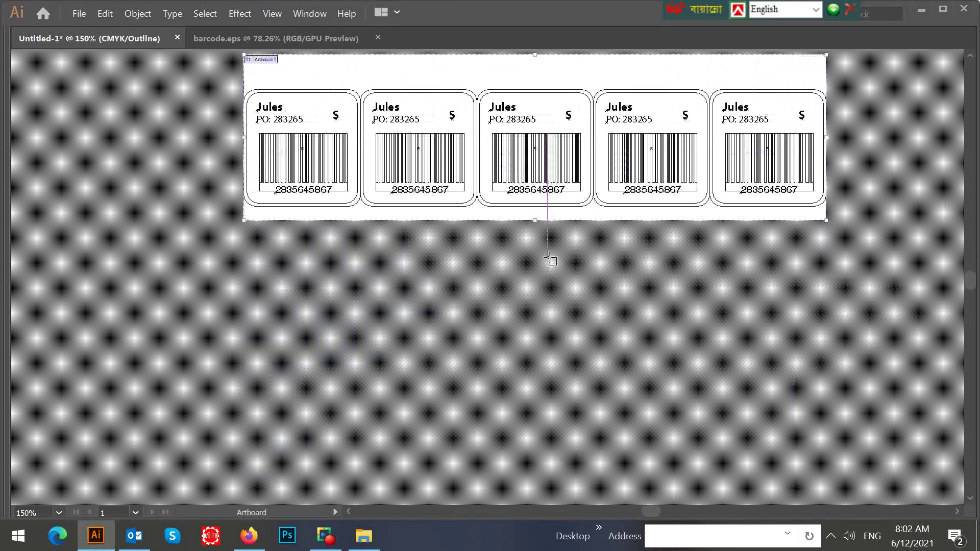
Extend the artboard's bottom edge and widen it on both sides for a margin around the labels, ending artboard editing.
left_click_drag(543, 233, 532, 278)
left_click_drag(243, 175, 225, 174)
left_click_drag(827, 174, 850, 174)
key("Escape")
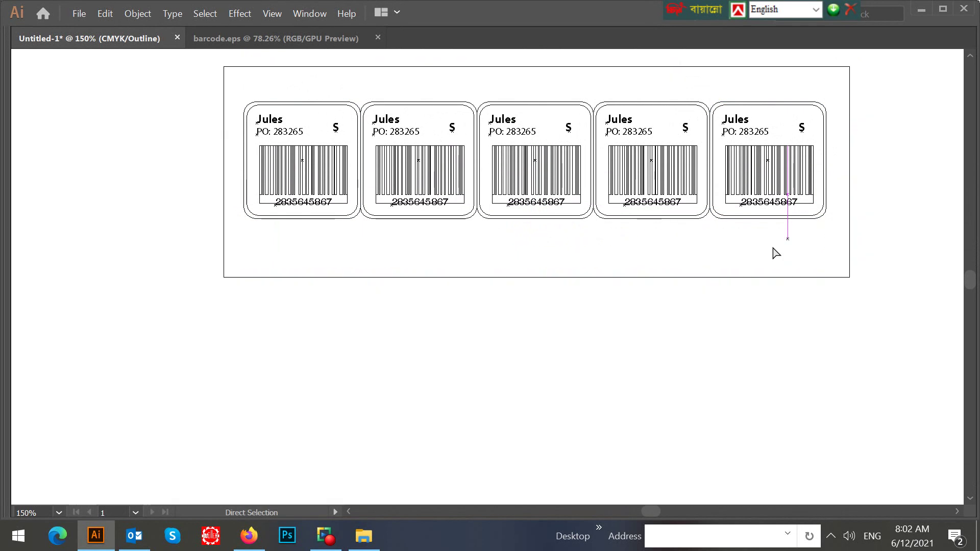
Return to Preview mode and place a copy of the first label's purchase order text above that label.
key("ctrl+equal")
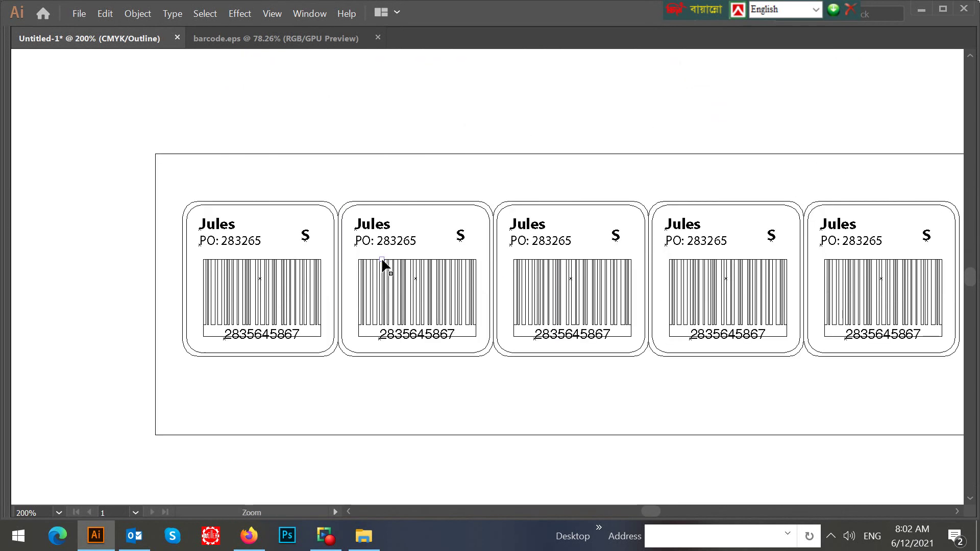
key("ctrl+y")
key("ctrl+equal")
left_click_drag(305, 285, 325, 215)
key("ctrl+equal")
left_click_drag(380, 247, 469, 234)
key("ctrl+equal")
key("shift+alt")
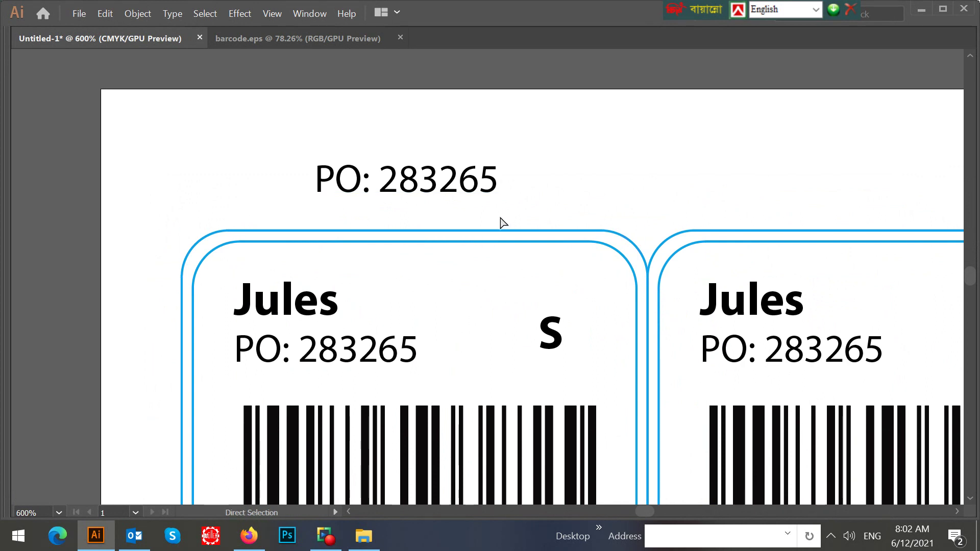
Draw a 45-degree leader line from the first label's outer outline up into the margin above it, and deselect it.
key("Tab")
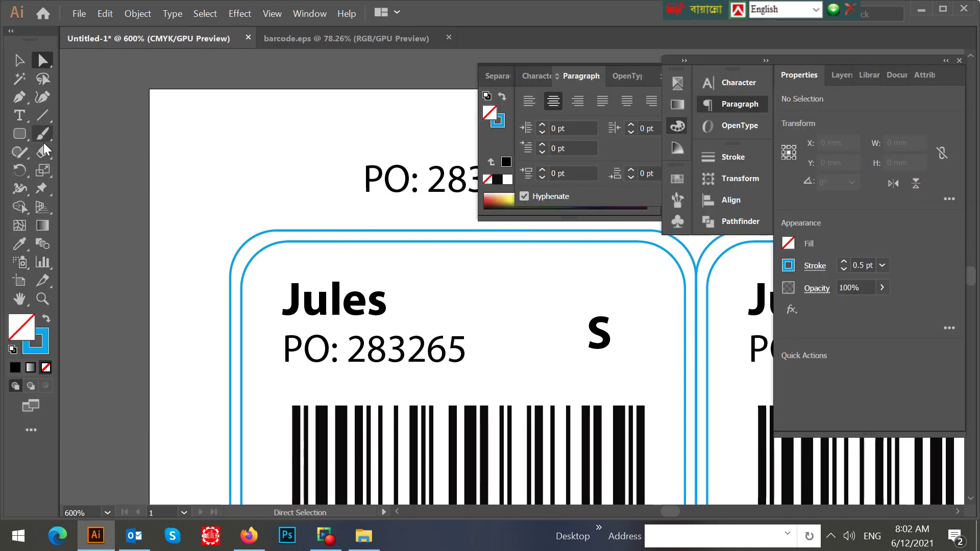
left_click(41, 120)
key("Tab")
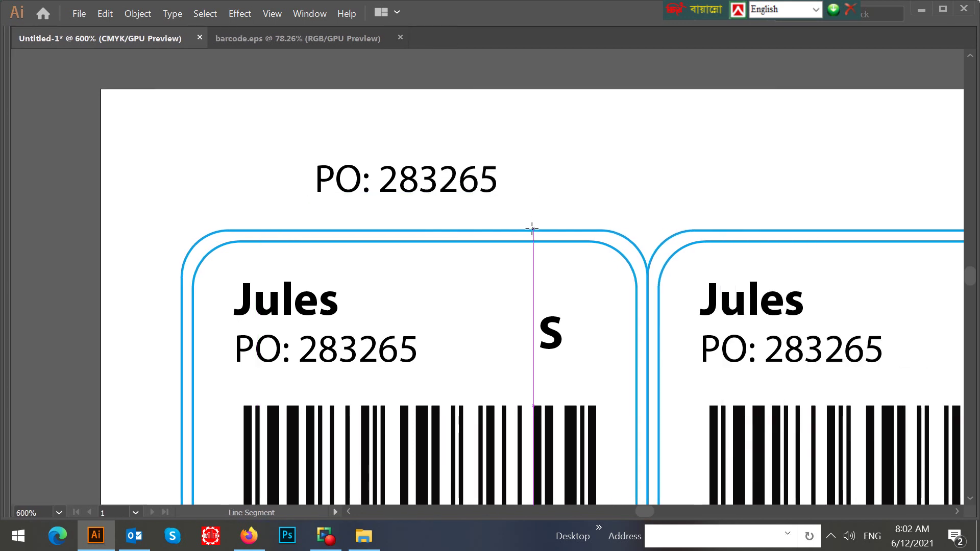
left_click_drag(532, 228, 583, 188)
left_click(644, 159)
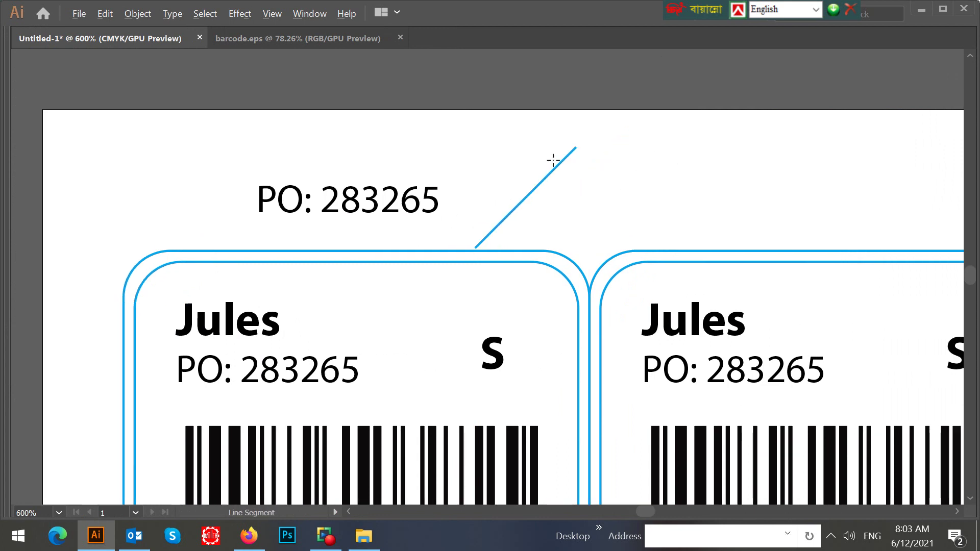
Copy the spare purchase order text beyond the leader line and replace its wording with "This is out line".
left_click_drag(386, 216, 513, 202)
key("t")
type("t")
key("BackSpace")
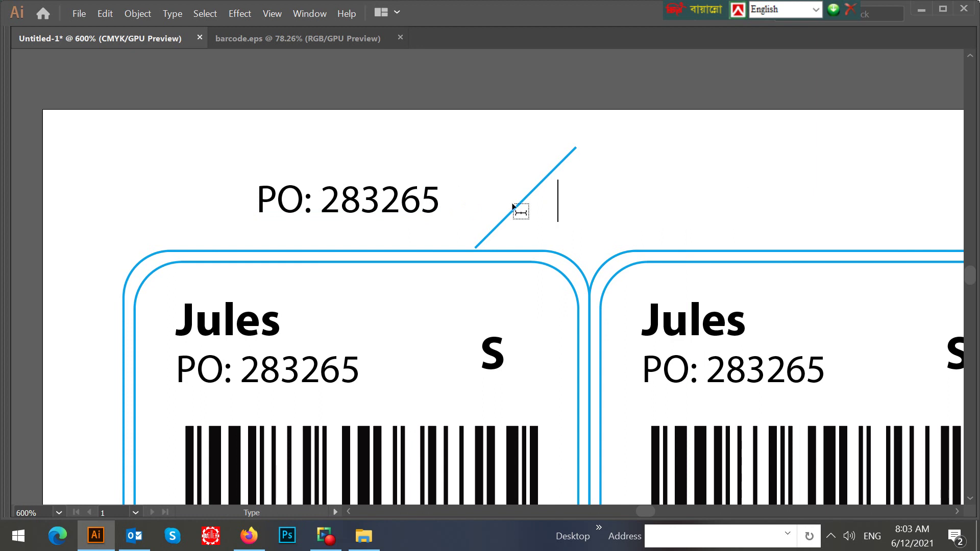
type("This is ")
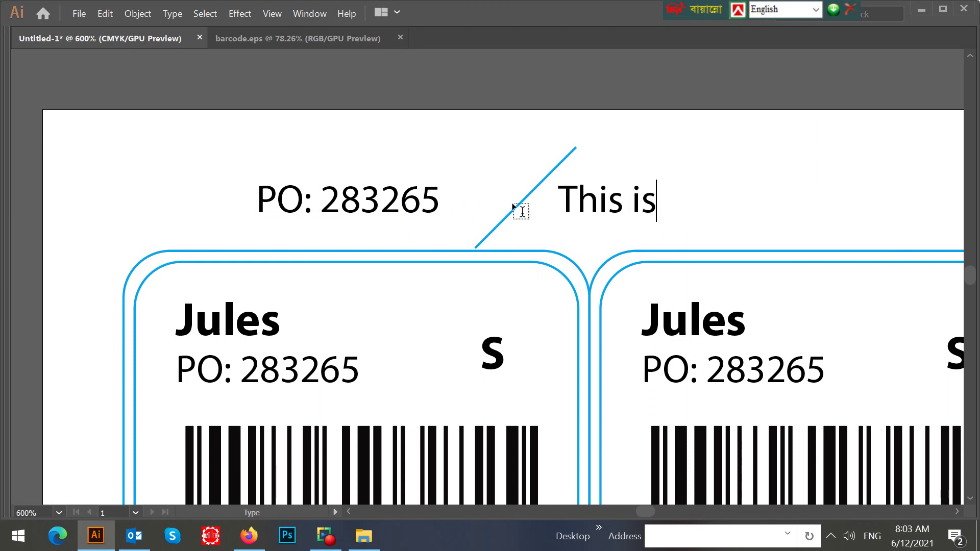
type("out line")
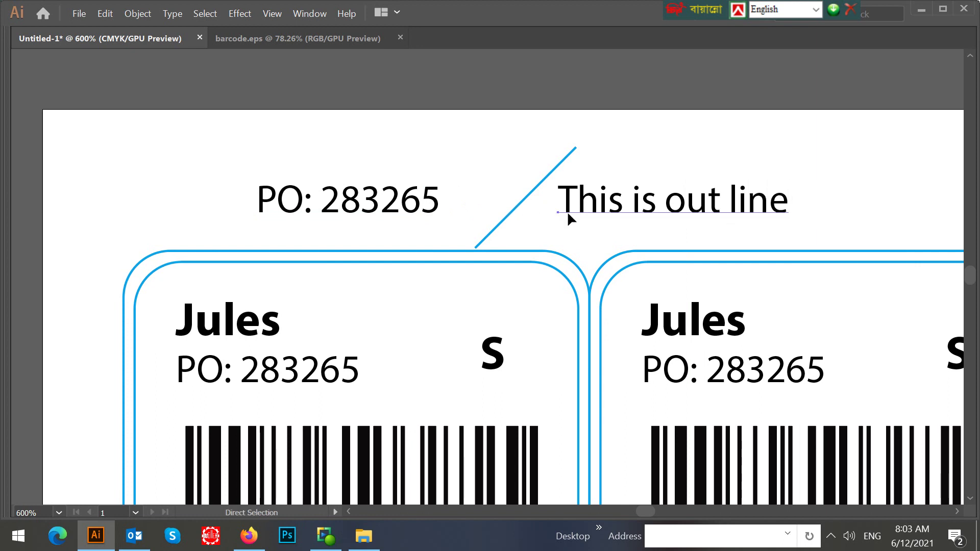
Reduce the "This is out line" text by five size steps and position it at the leader line's upper end.
left_click_drag(568, 211, 593, 165)
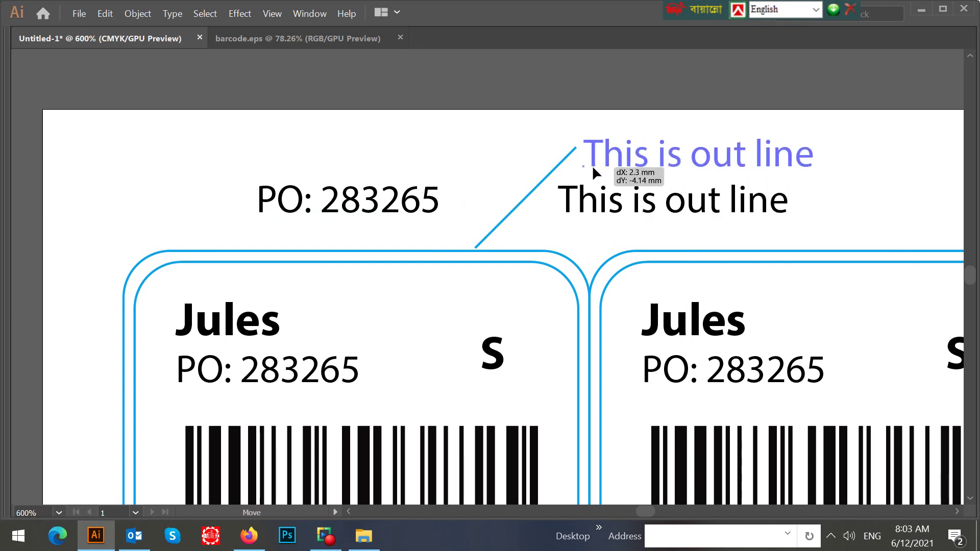
key("ctrl+shift+comma")
key("ctrl+shift+comma")
key("ctrl+shift+comma")
key("ctrl+shift+comma")
key("ctrl+shift+comma")
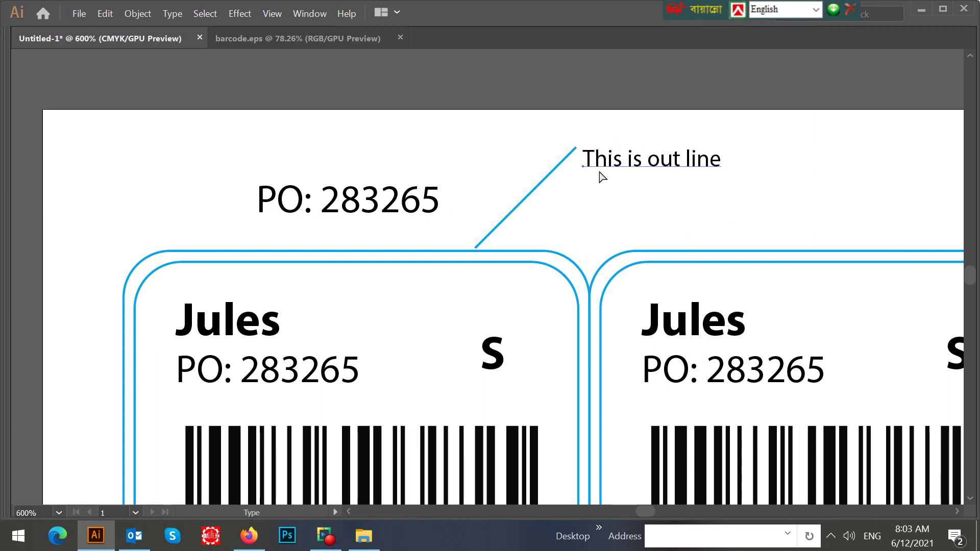
left_click_drag(604, 158, 601, 148)
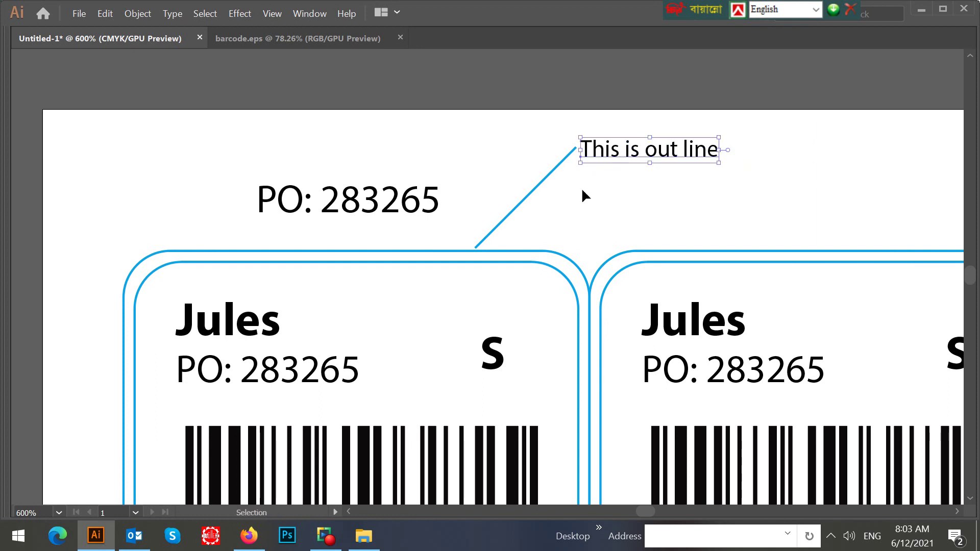
Draw a short vertical line about 3.8 mm tall with the Line Segment tool, aligned to the first label's inner left edge.
left_click_drag(559, 230, 590, 173)
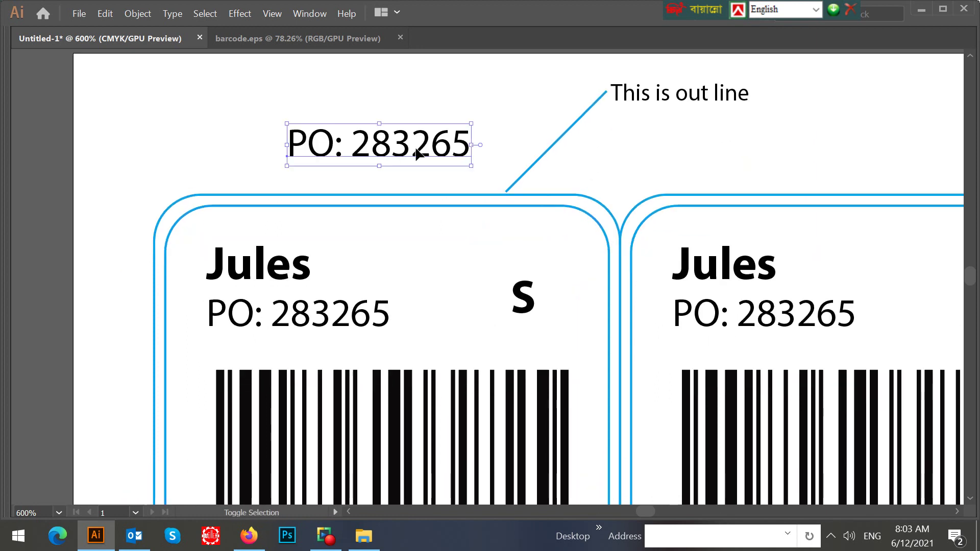
key("Tab")
key("backslash")
key("Tab")
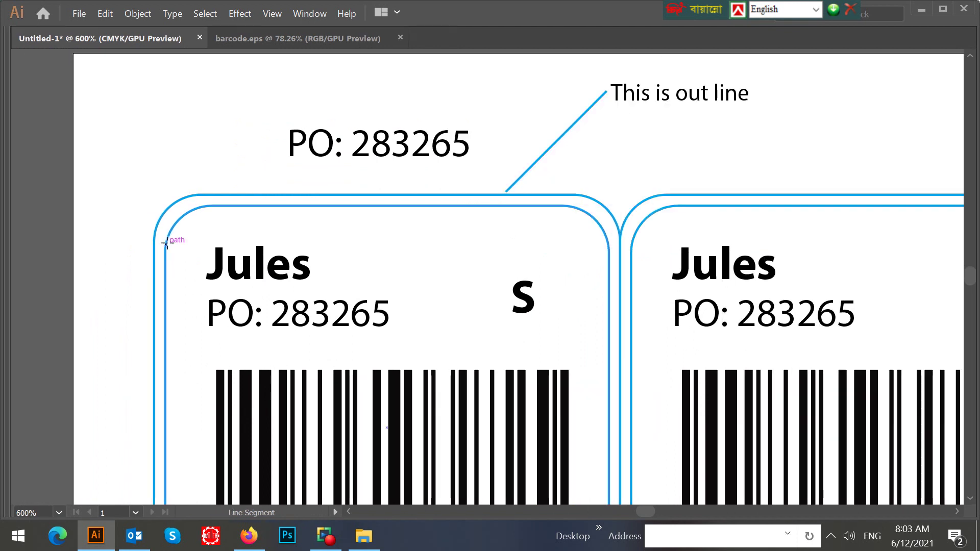
left_click_drag(165, 245, 189, 110)
Move the short vertical line straight up so it stands above the first label's upper-left corner.
key("Up")
key("Up")
key("Up")
key("Up")
key("Up")
key("Up")
key("Up")
key("Up")
key("Up")
key("Up")
key("Up")
key("v")
scroll(212, 207, "up", 3)
left_click_drag(167, 119, 166, 212)
key("a")
key("v")
key("a")
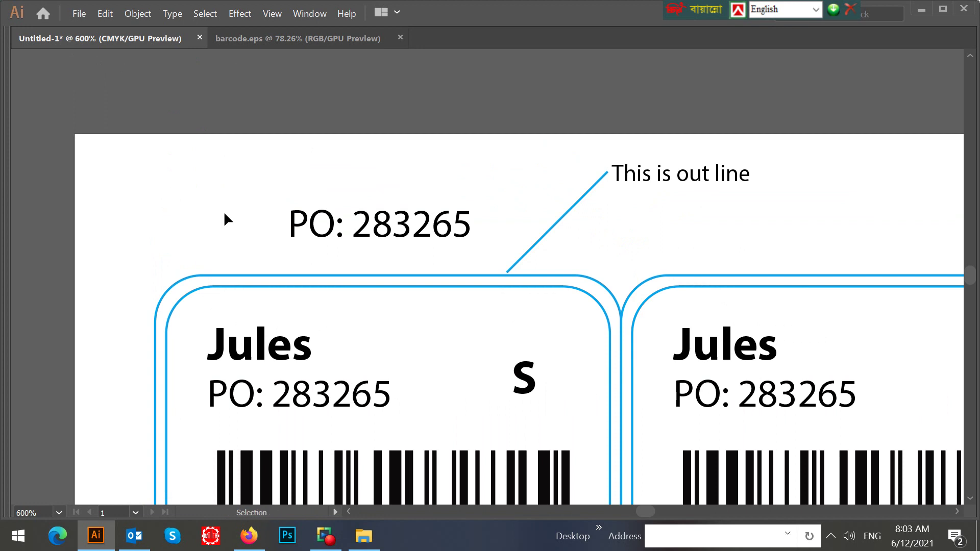
In Outline view, draw a 40 mm horizontal line from the vertical tick to above the inner outline's right edge.
key("ctrl+y")
key("Tab")
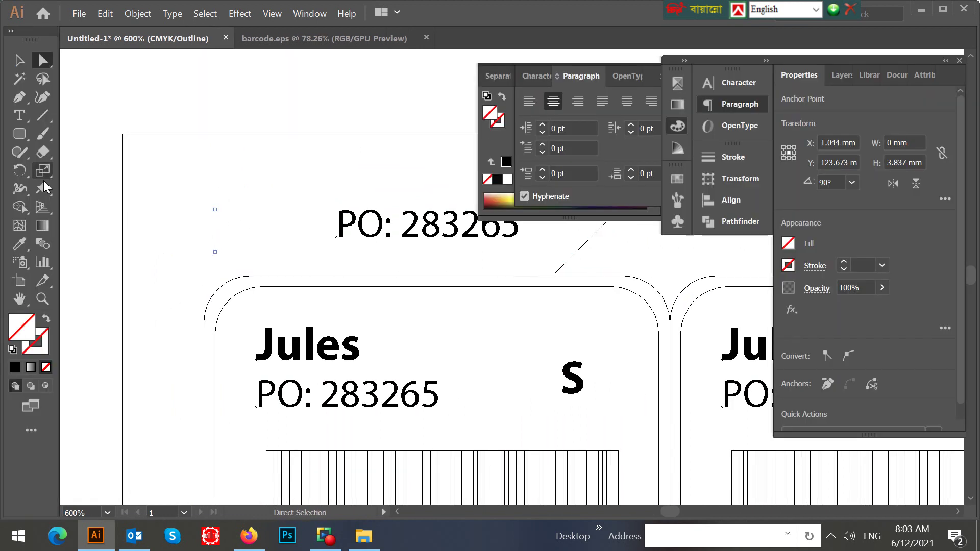
key("Tab")
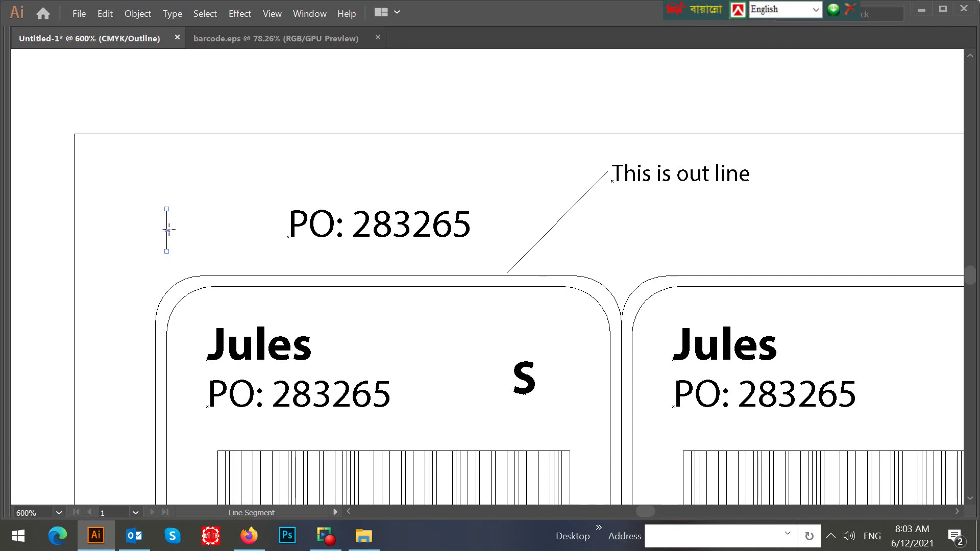
left_click(166, 230)
left_click_drag(166, 239, 610, 237)
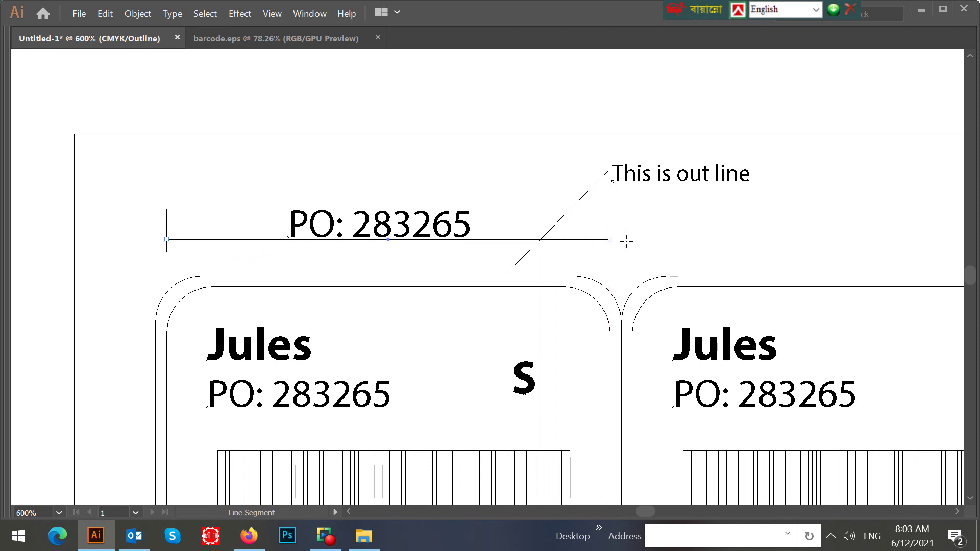
Back in Preview, give both dimension lines a 0.5 pt stroke and lower the vertical tick to centre it on the horizontal line.
key("ctrl+y")
key("a")
left_click_drag(146, 193, 208, 264)
key("Tab")
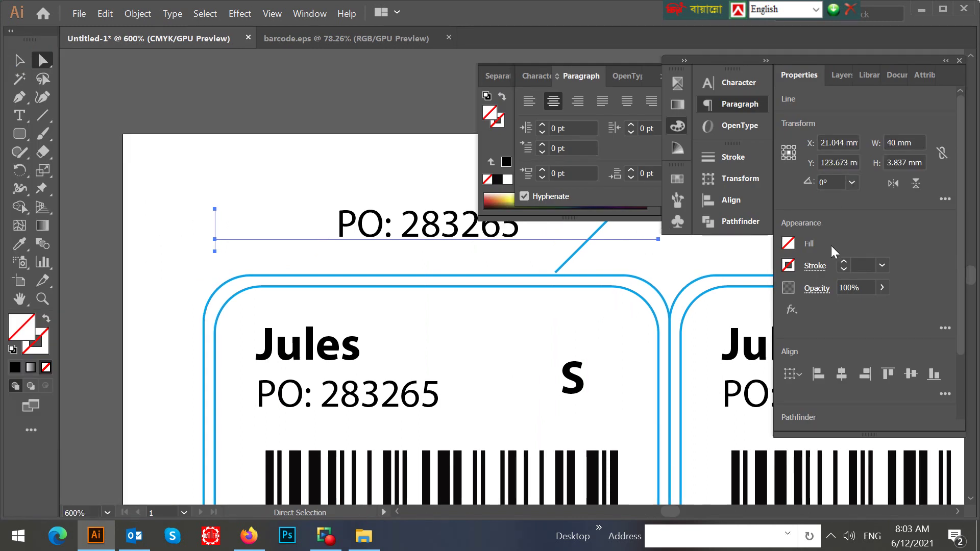
left_click(862, 263)
type(".")
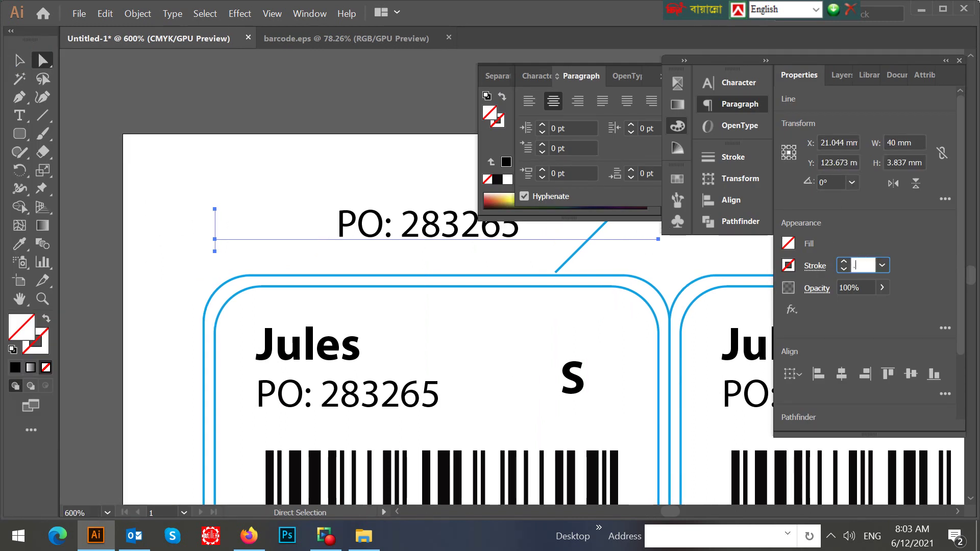
type("5")
key("Return")
left_click(216, 209)
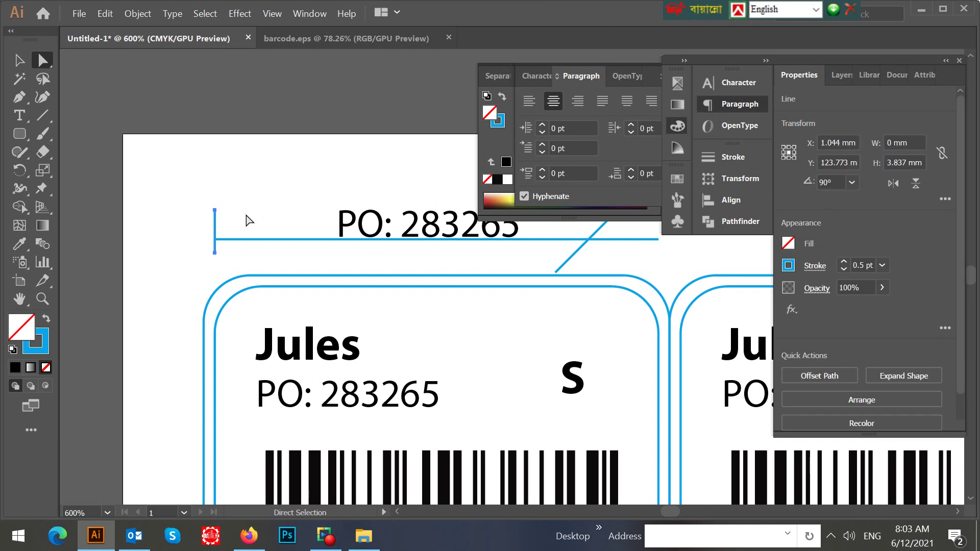
Replace the copied purchase order text above the dimension line with "40 mm" and move it just above the line's middle.
left_click(394, 226)
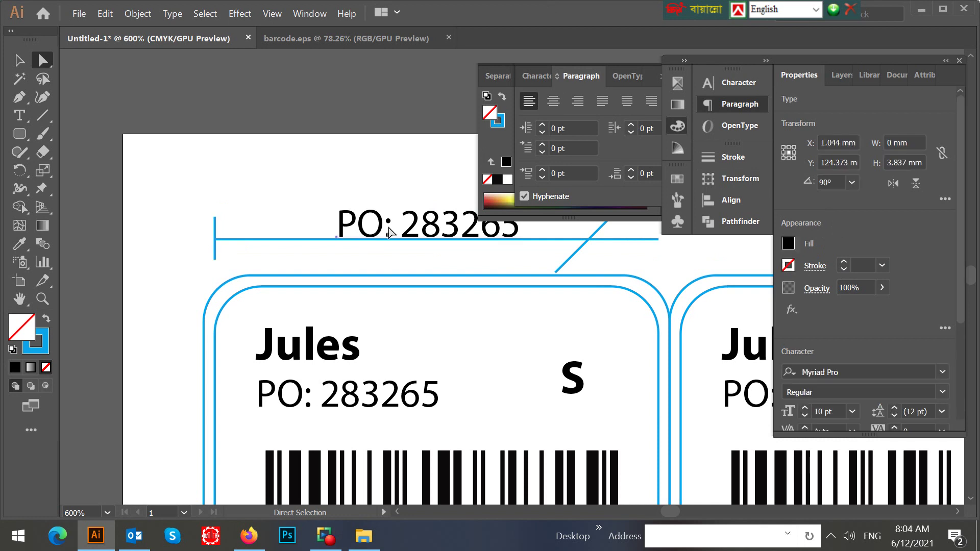
key("ctrl+=")
key("Tab")
mouse_move(484, 289)
left_mouse_down()
mouse_move(485, 258)
mouse_move(485, 274)
left_mouse_up()
key("t")
left_click_drag(631, 258, 320, 269)
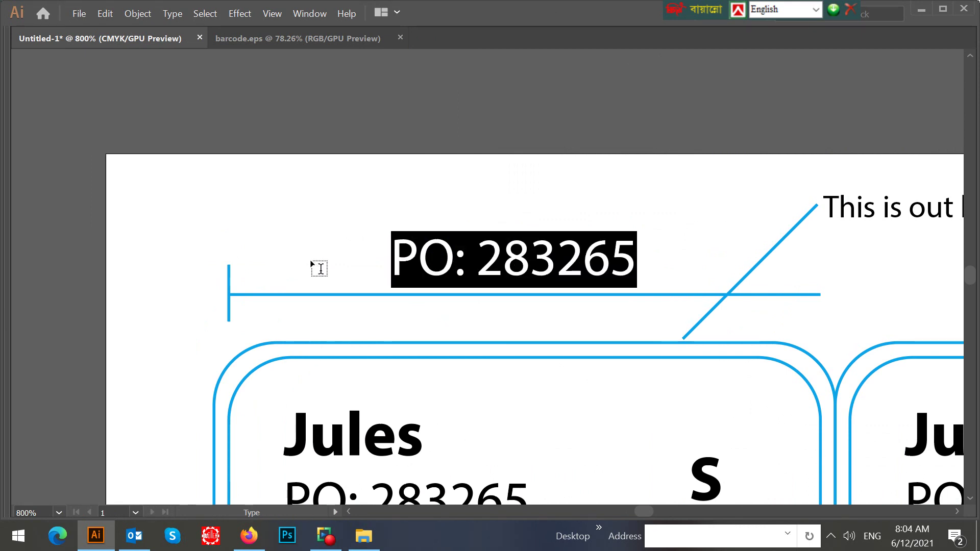
type("4")
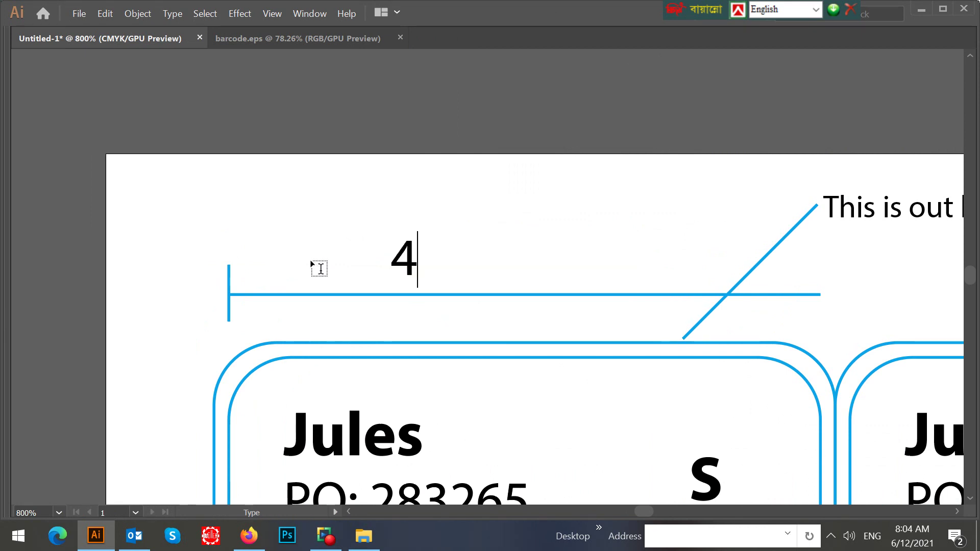
type("0 mm")
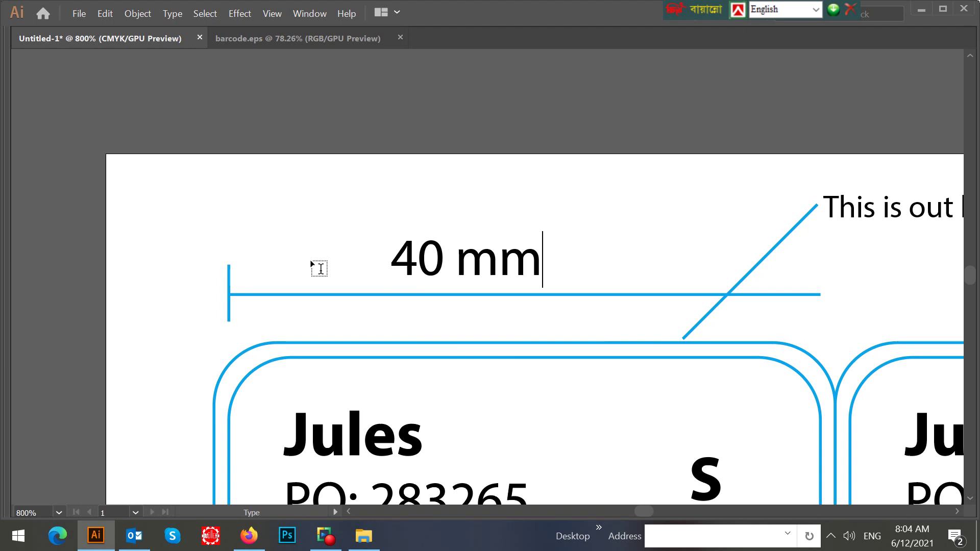
left_click_drag(433, 285, 467, 289)
Copy the tick to the dimension line's right end and colour the dimension lines' stroke C 100, M 0, Y 100, K 0.
left_click_drag(231, 295, 820, 317)
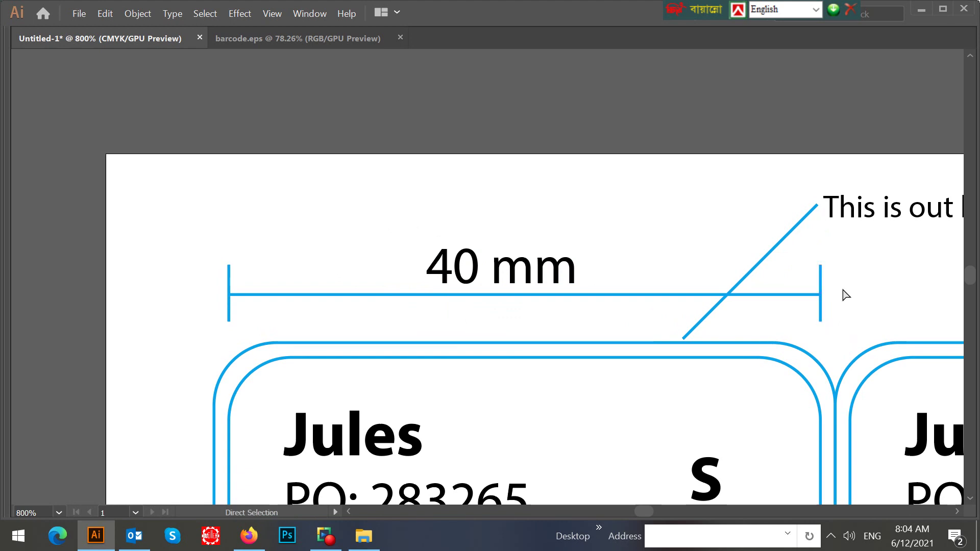
left_click(229, 276, "shift")
key("Tab")
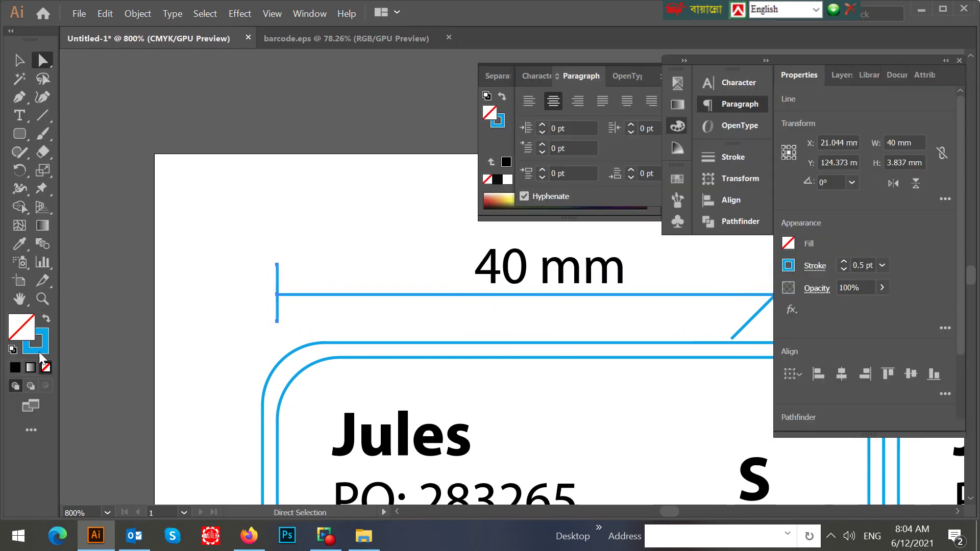
left_click_drag(561, 144, 611, 140)
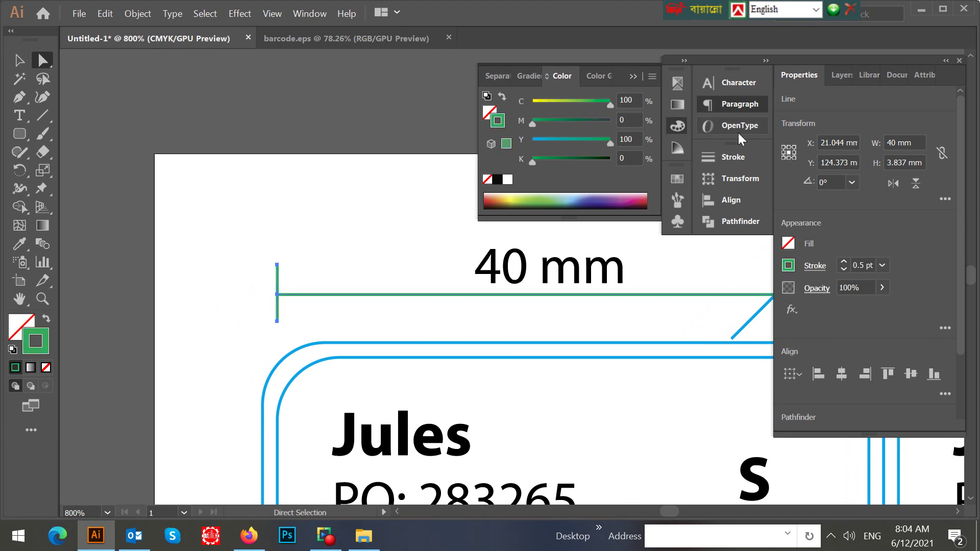
left_click_drag(610, 102, 280, 105)
left_click(315, 206)
key("ctrl+z")
key("ctrl+z")
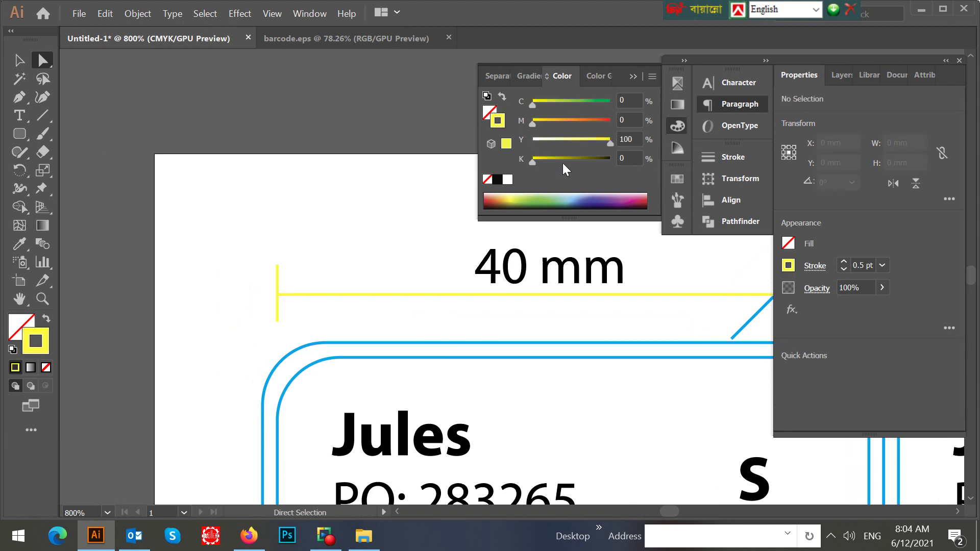
Hide the panels, select all labels and annotations, and move them down to centre them vertically on the artboard.
key("Tab")
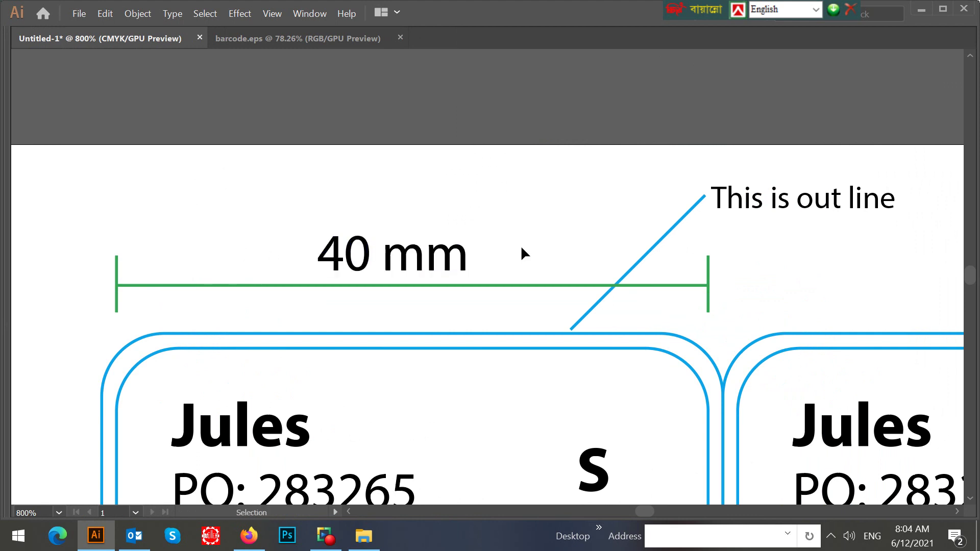
scroll(522, 250, "down", 5)
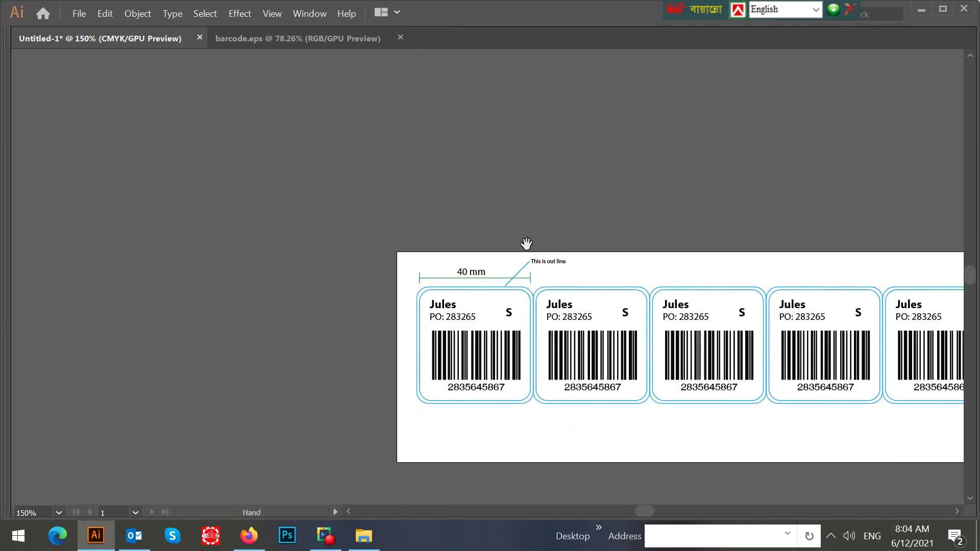
left_click_drag(525, 243, 222, 208)
left_click_drag(70, 190, 767, 412)
key("v")
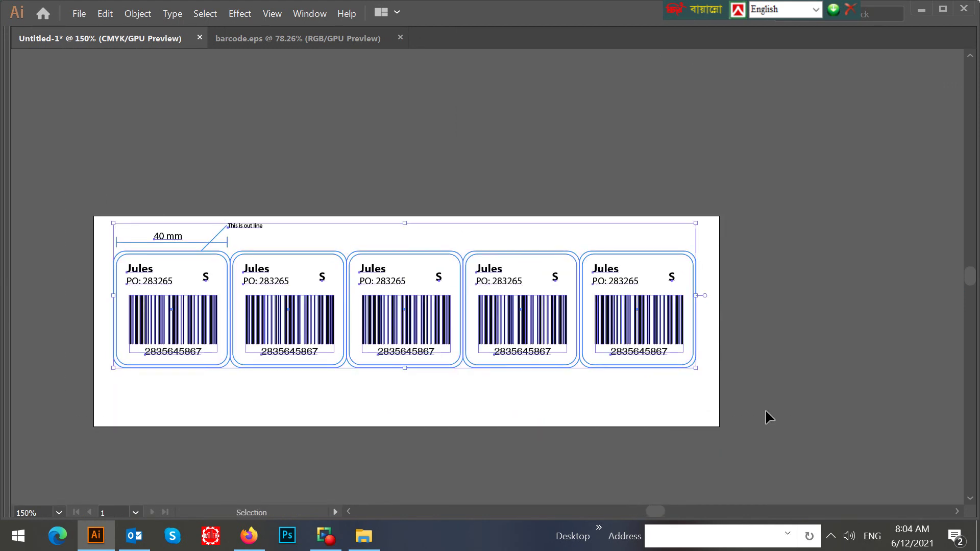
key("ctrl+0")
key("ctrl+minus")
key("a")
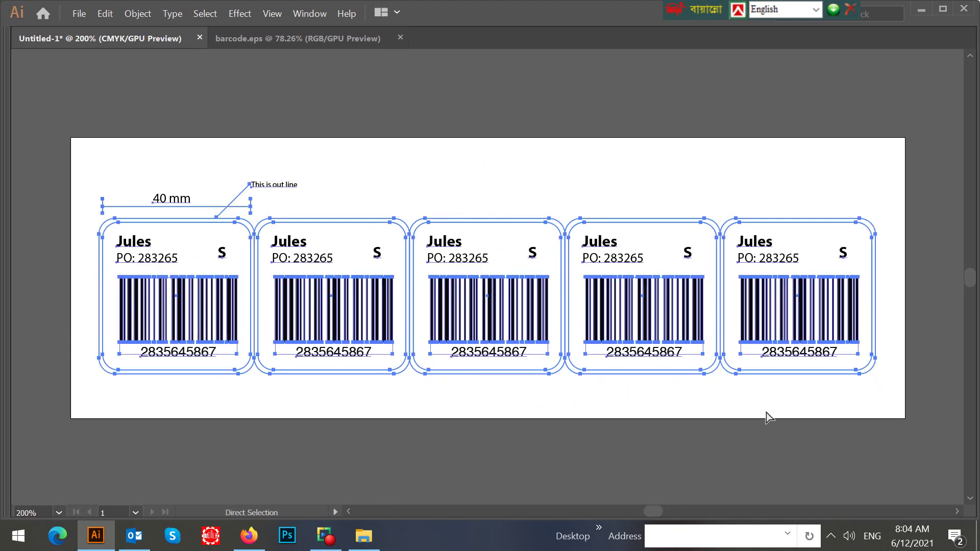
left_click(373, 166)
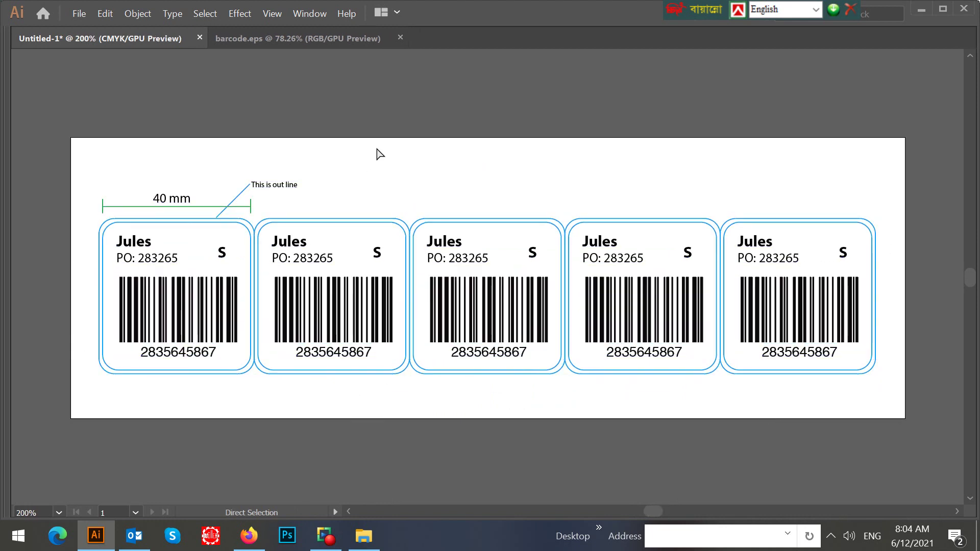
Copy the "Jules" text from the second label to the blank area above the row and enlarge the copy to about three times its size.
left_click_drag(300, 249, 480, 179)
left_click(473, 199)
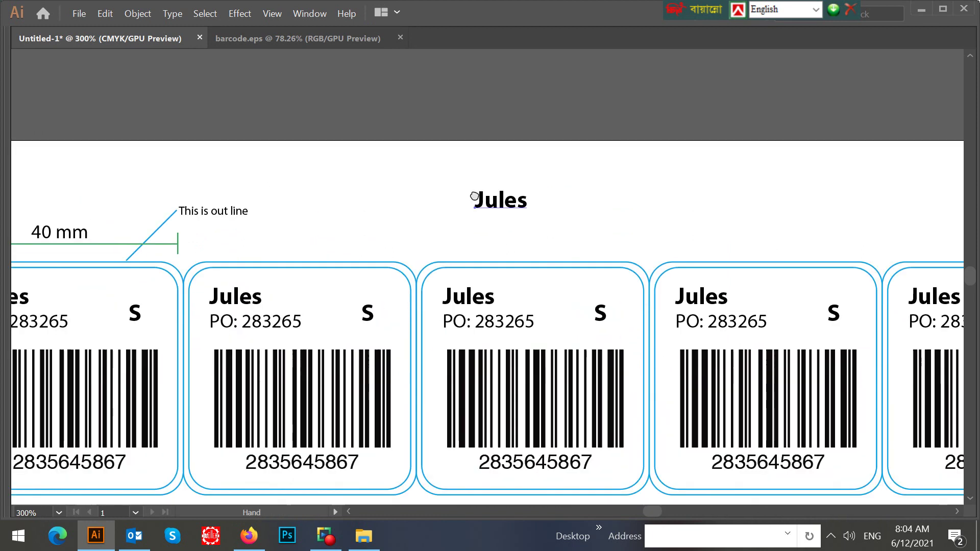
left_click(604, 157, "ctrl")
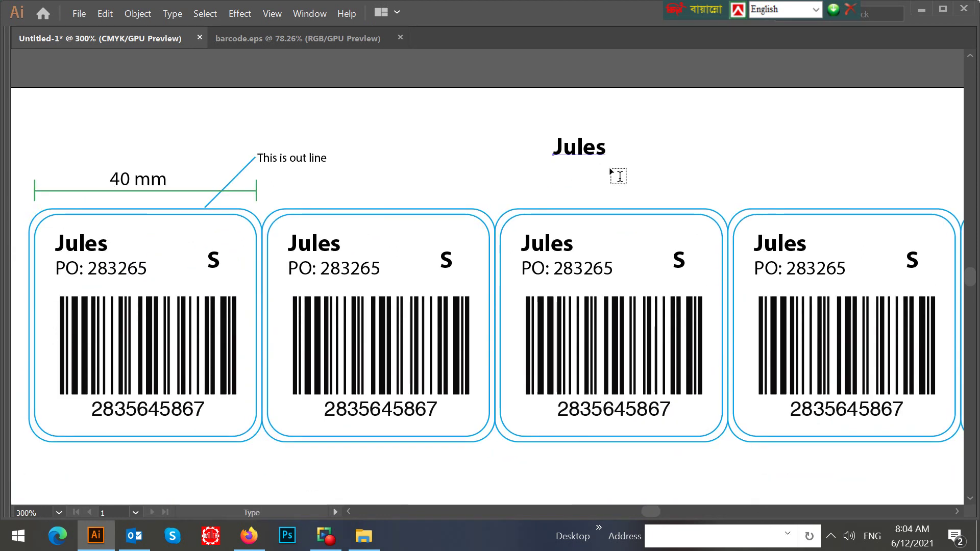
key("v")
left_click_drag(606, 159, 645, 173)
Replace the enlarged text copy above the labels with the title "Poly Sticker".
double_click(593, 152)
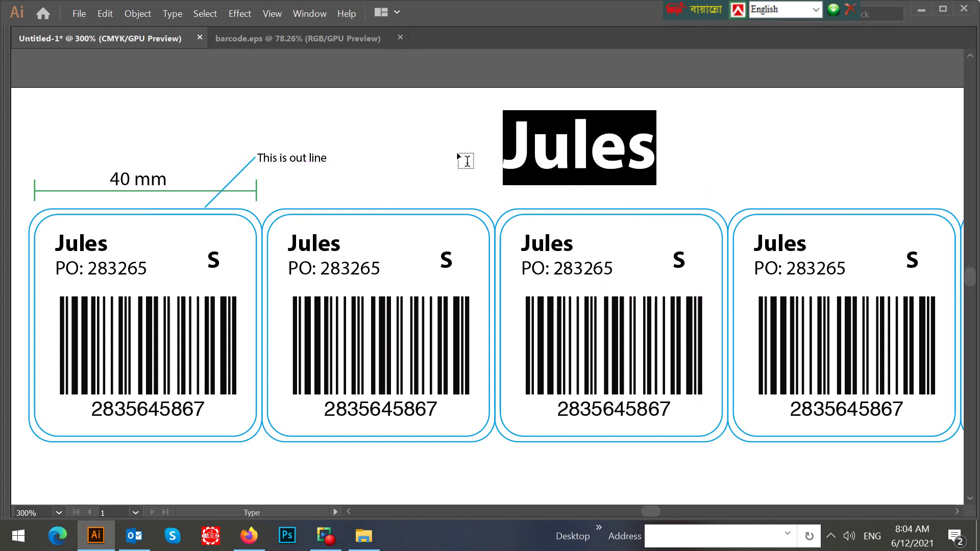
type("Poly ")
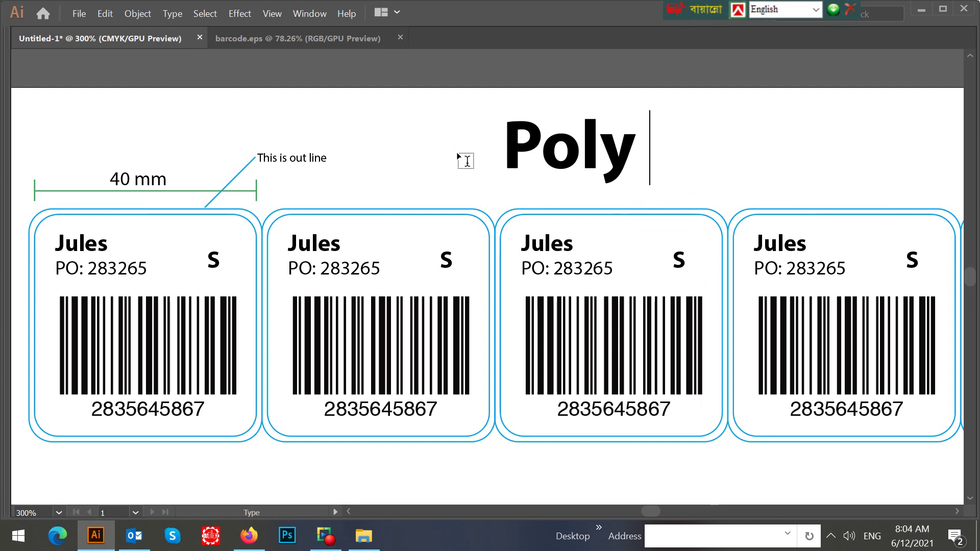
type("Sitc")
key("BackSpace")
key("BackSpace")
key("BackSpace")
type("ticekr")
key("BackSpace")
key("BackSpace")
key("BackSpace")
key("BackSpace")
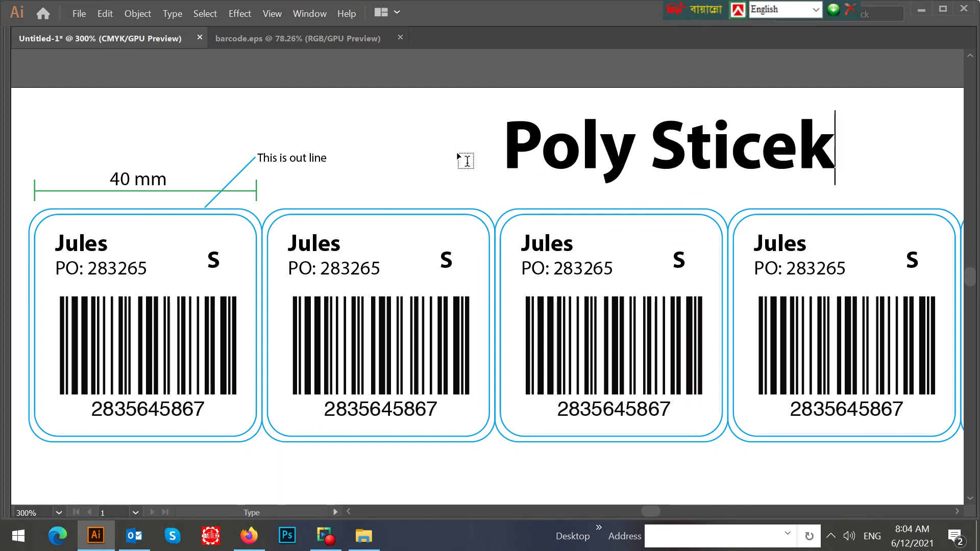
type("cker")
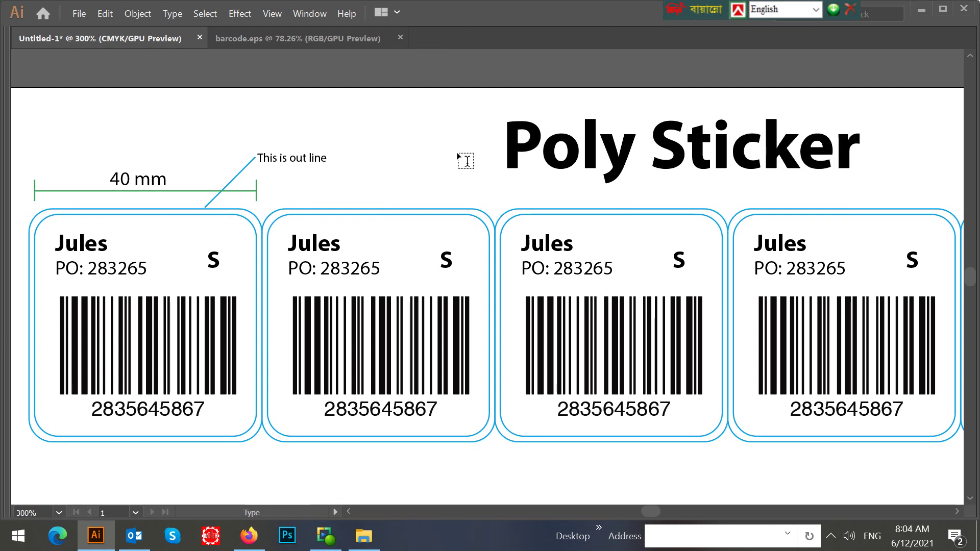
key("Escape")
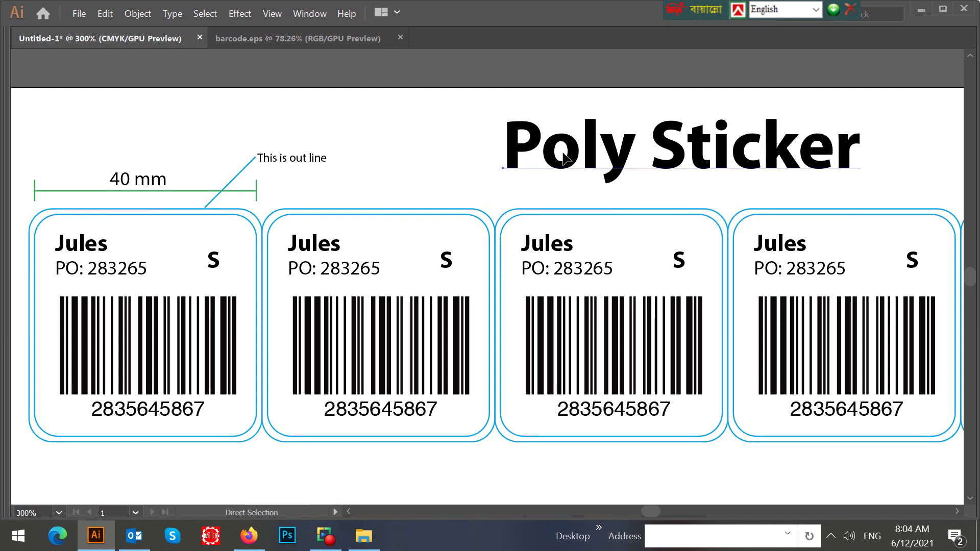
Reduce the "Poly Sticker" title's font size by about a quarter and deselect it.
key("ctrl+shift+comma")
key("ctrl+shift+comma")
key("ctrl+shift+comma")
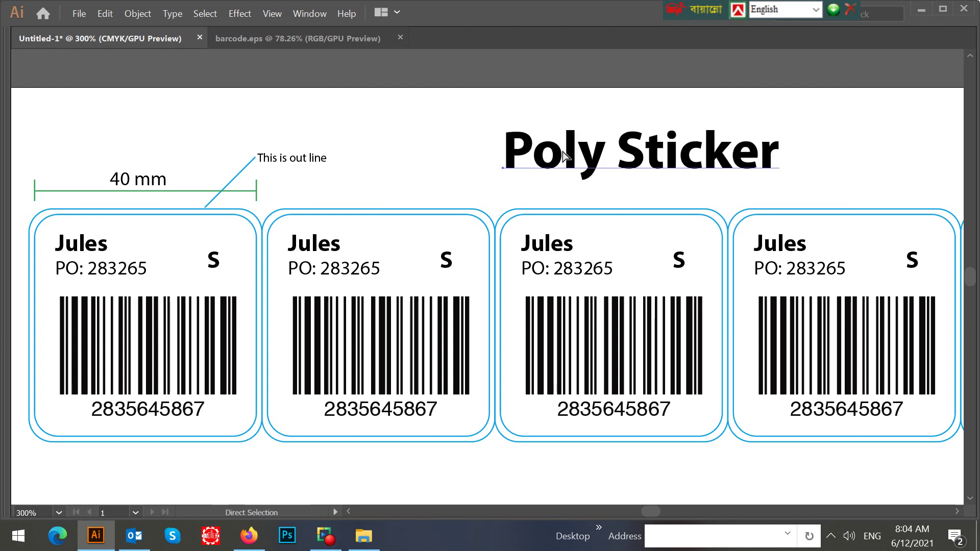
key("ctrl+minus")
key("ctrl+minus")
key("ctrl+shift+a")
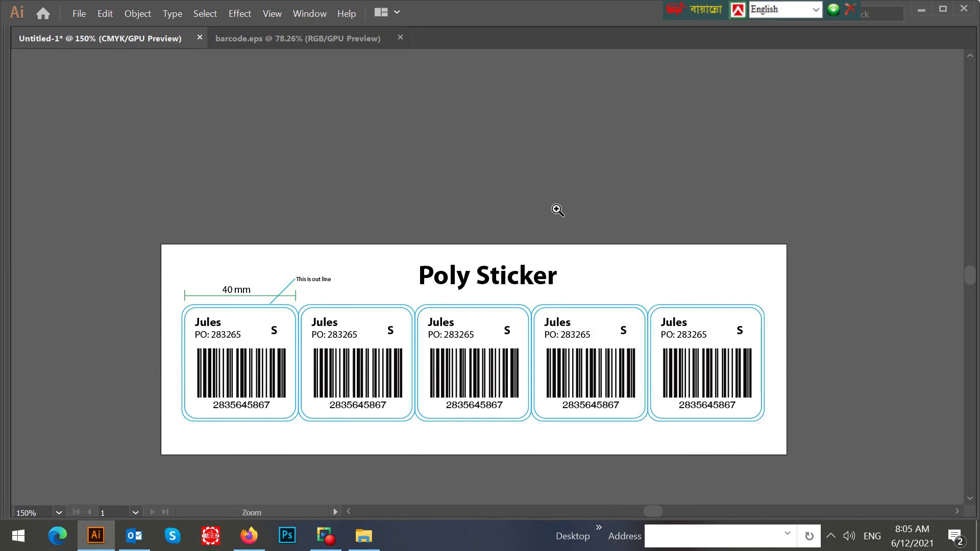
left_click_drag(521, 256, 560, 210)
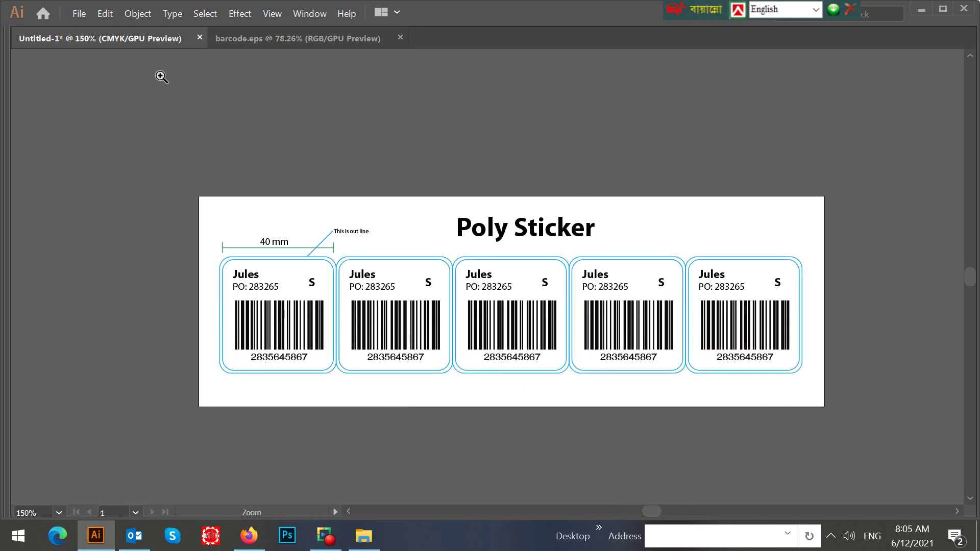
Save the document to the Desktop as "Poly Sticker" in Adobe Illustrator (*.AI) format.
key("ctrl+s")
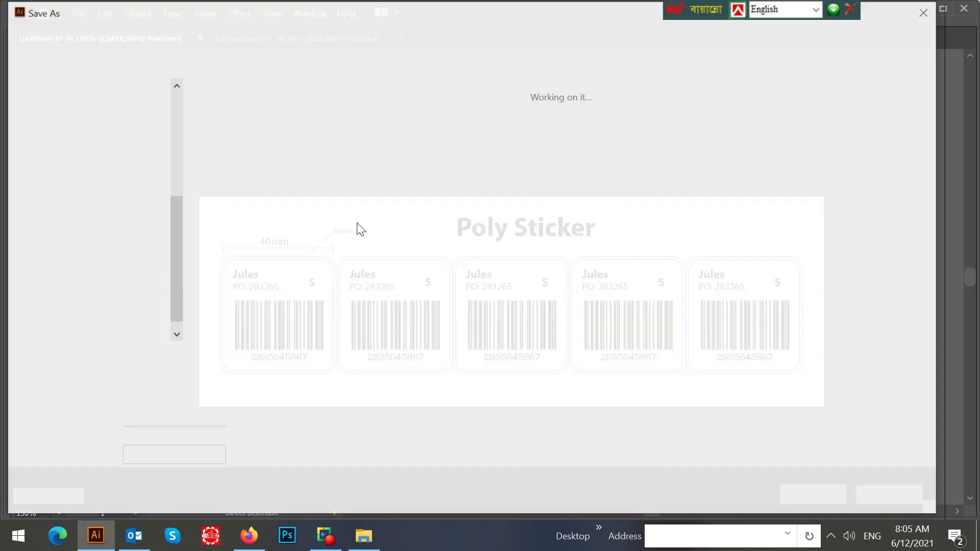
left_click_drag(176, 223, 176, 110)
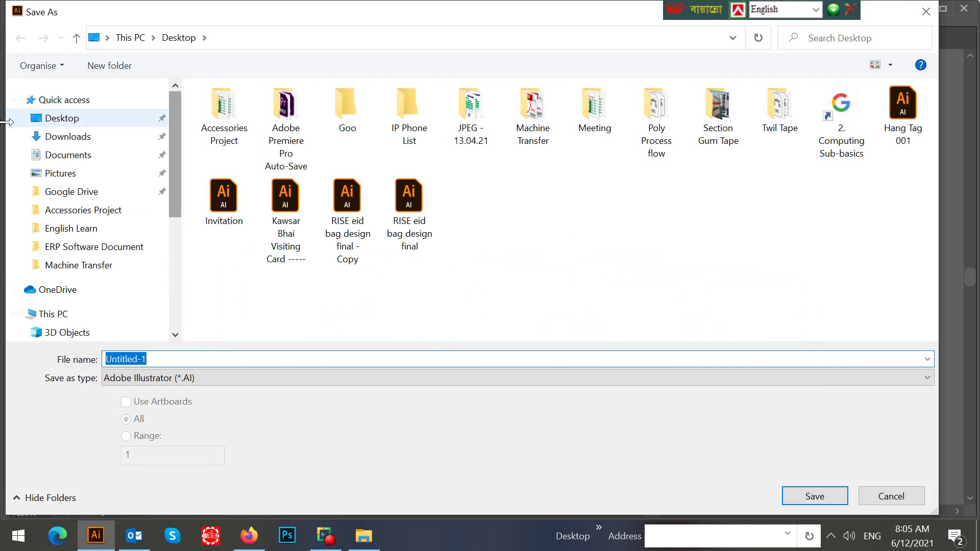
left_click(233, 355)
type("Poly s")
key("BackSpace")
type("Sic")
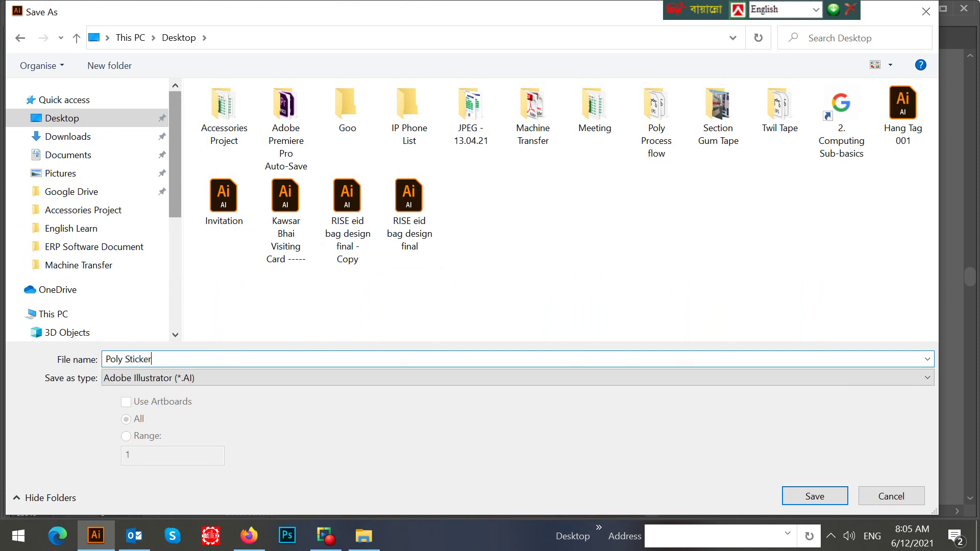
left_click(820, 498)
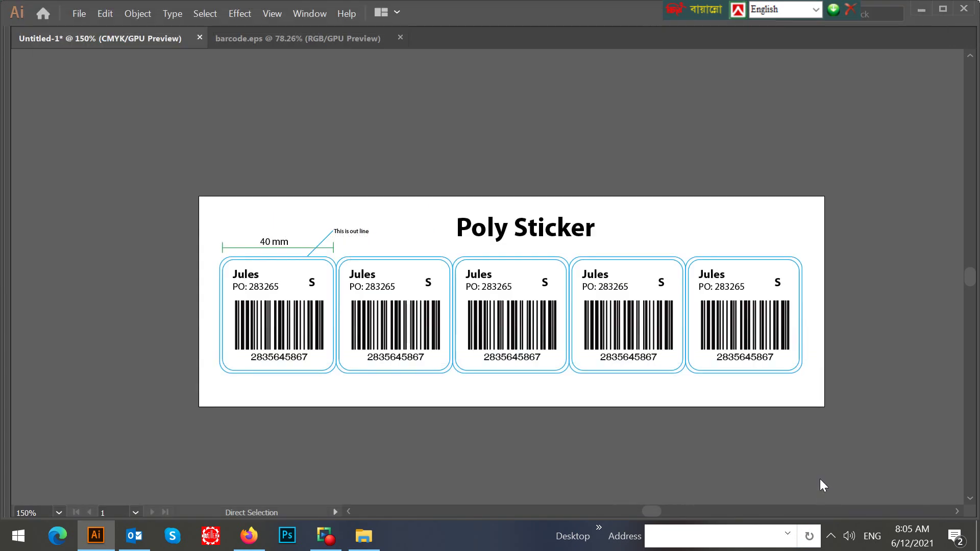
left_click(565, 480)
scroll(427, 249, "up", 5)
scroll(427, 249, "right", 2)
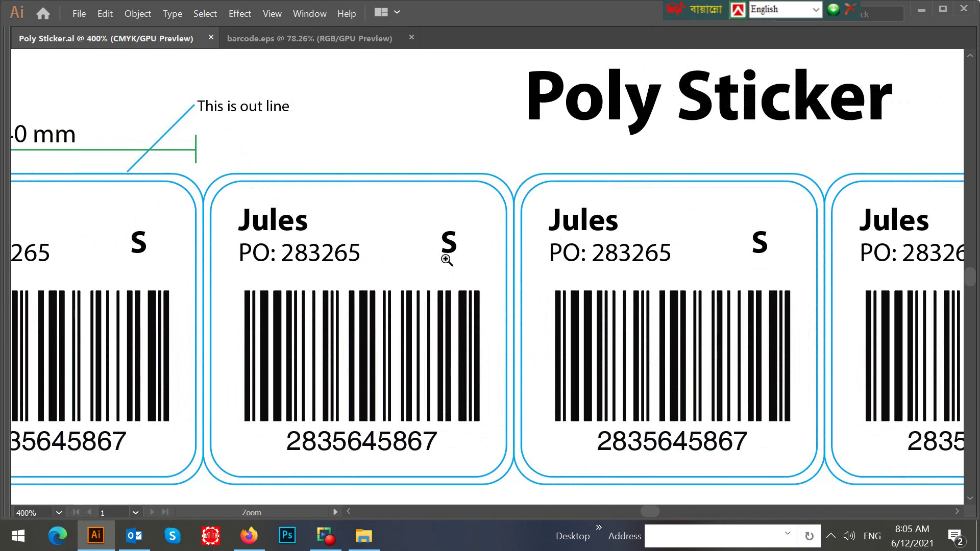
left_click(447, 260, "alt")
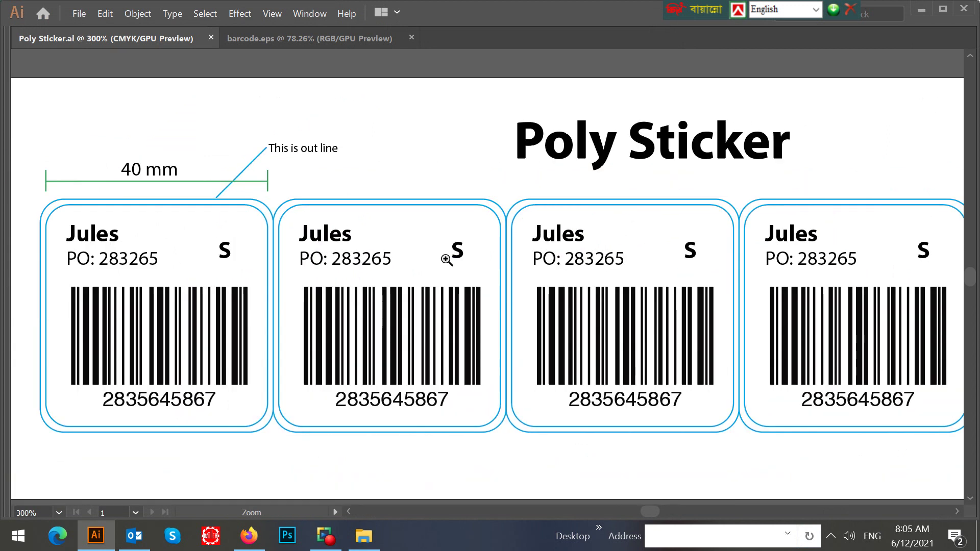